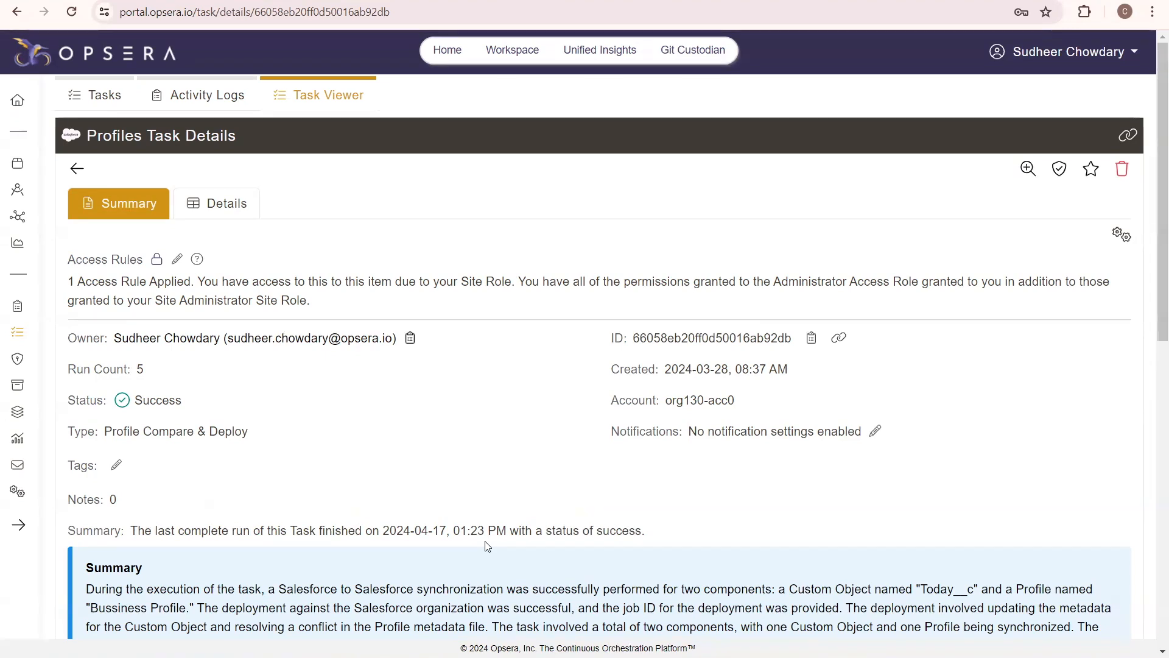
Run the profile task with the preset Salesforce source and target orgs as a new manual Profile Compare & Deploy wizard instance
scroll(487, 546, down, 5)
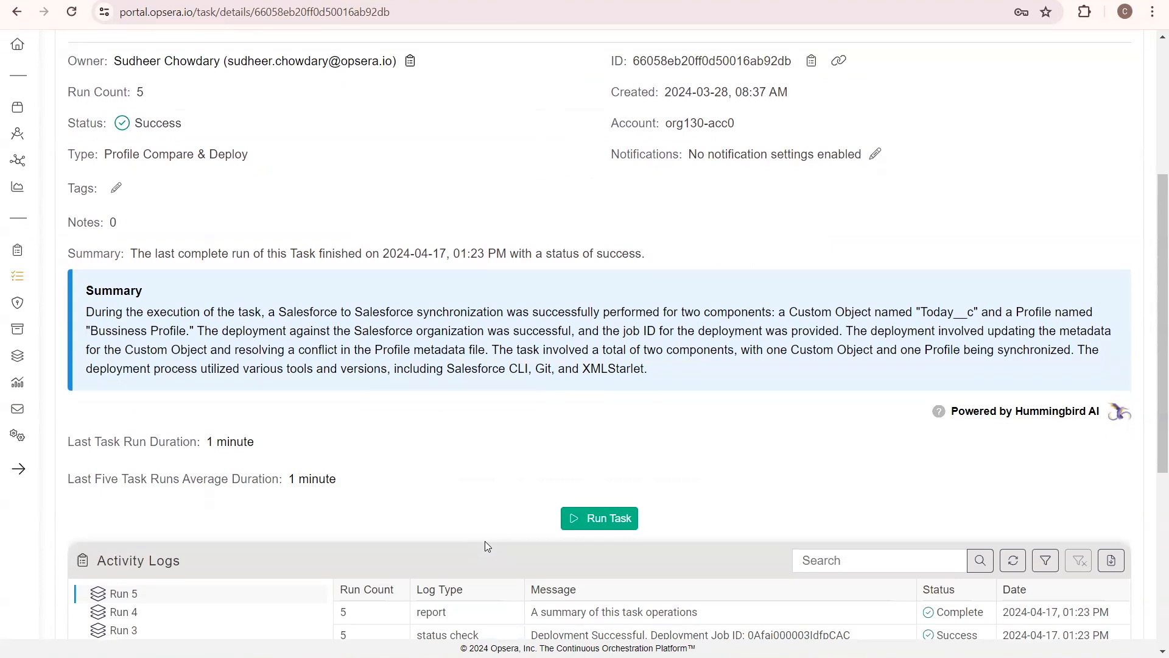
scroll(496, 463, down, 3)
click(590, 343)
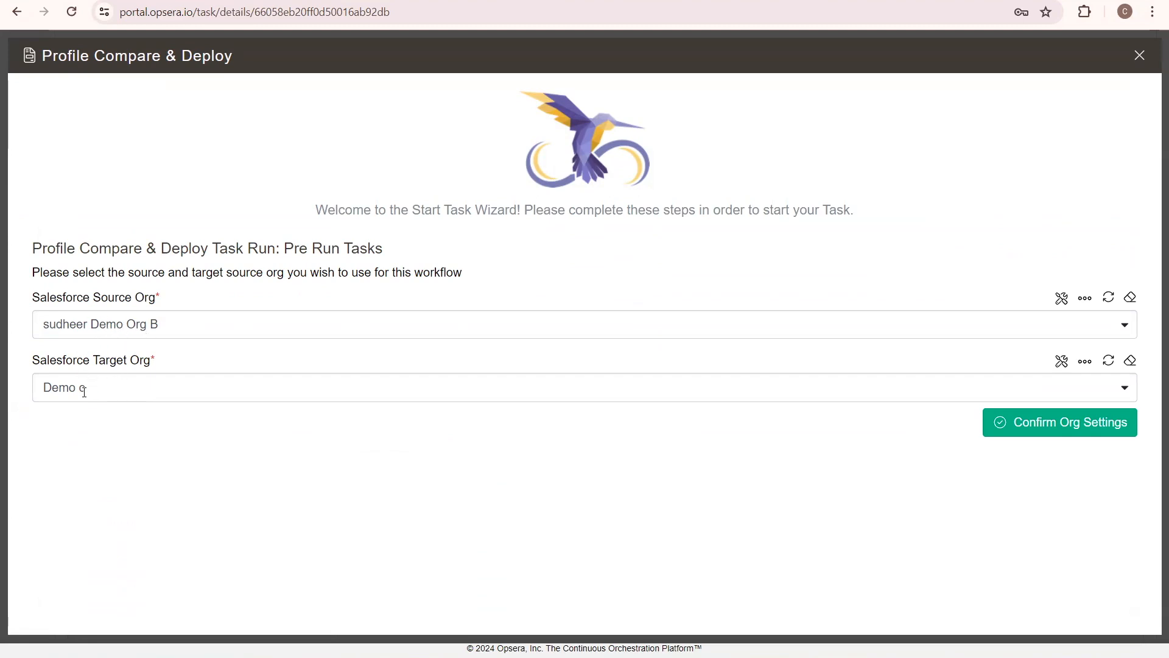
click(1026, 431)
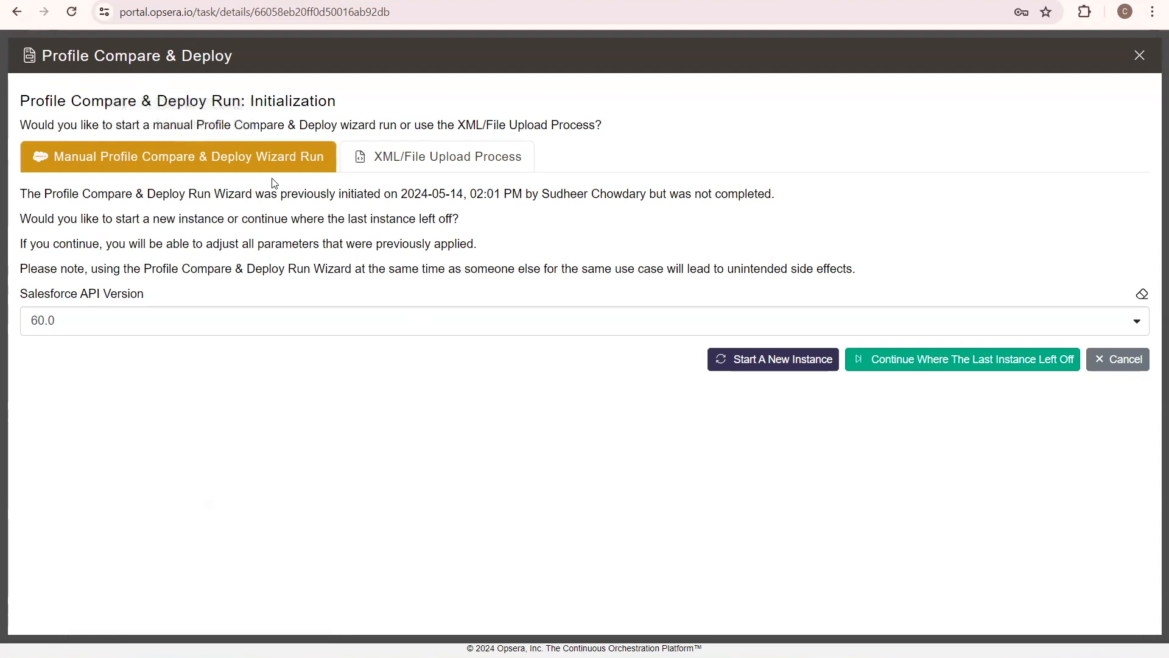
click(771, 366)
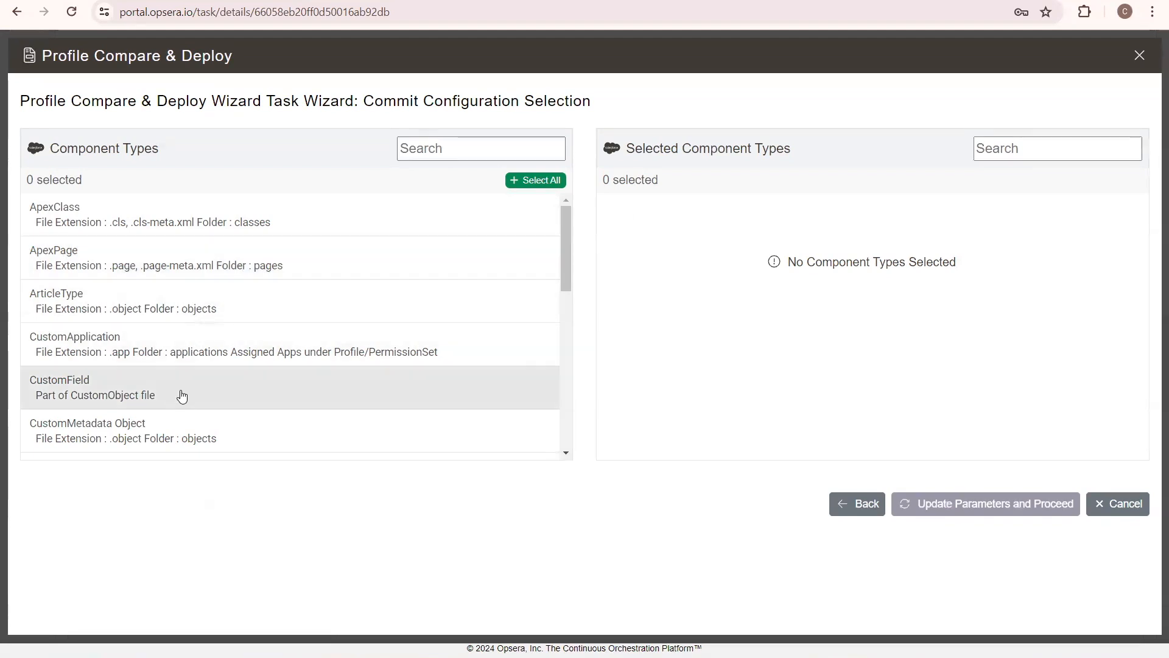
Select all component types for the comparison and proceed to the file selection stage
scroll(164, 339, down, 2)
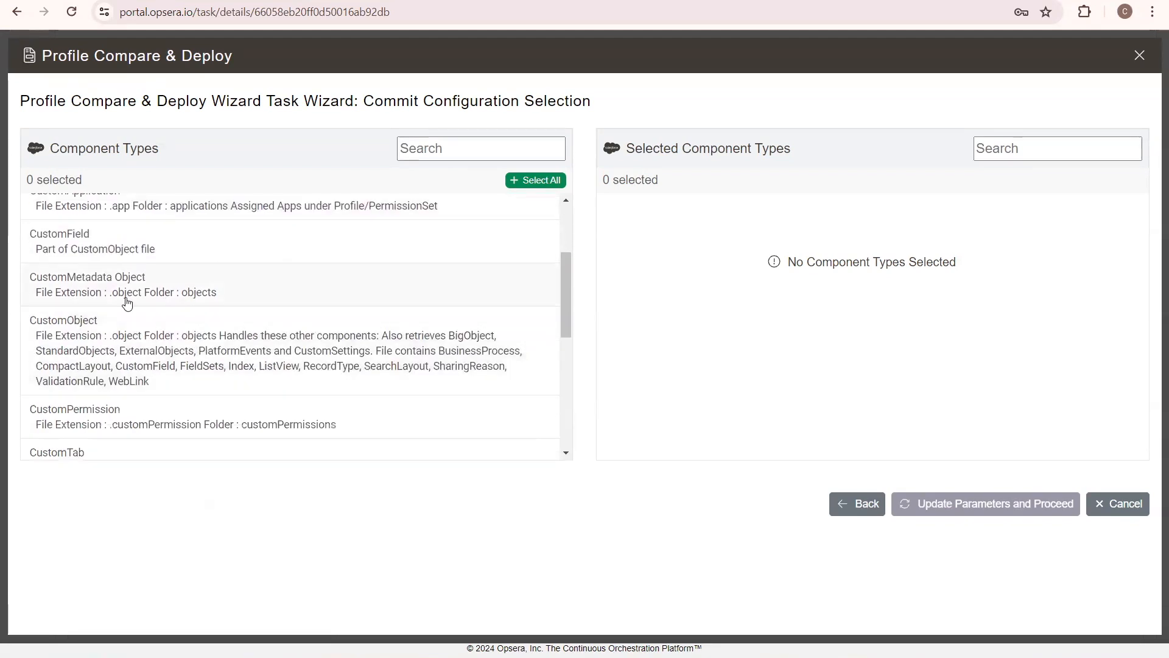
scroll(148, 422, down, 2)
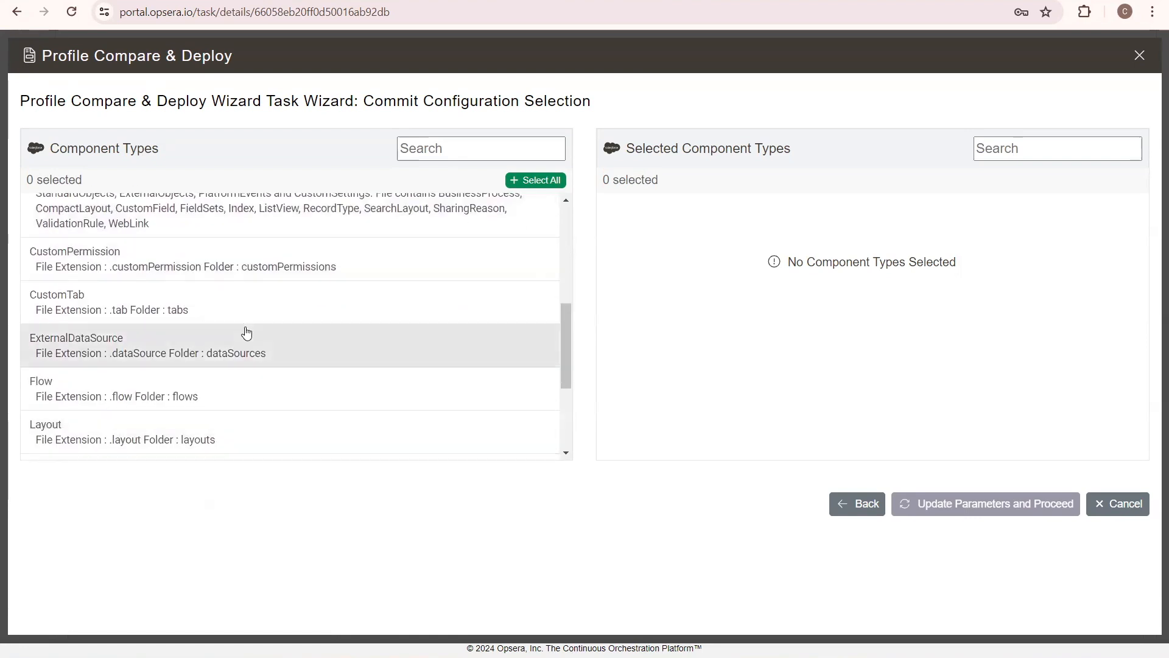
scroll(243, 331, up, 4)
click(528, 181)
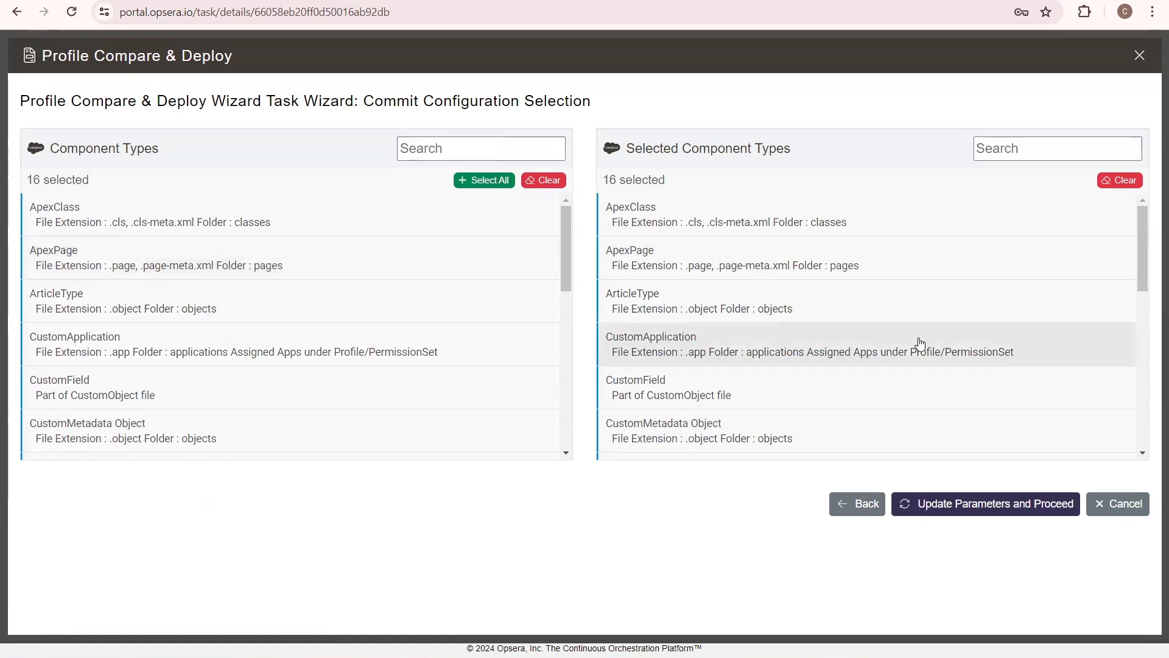
click(974, 504)
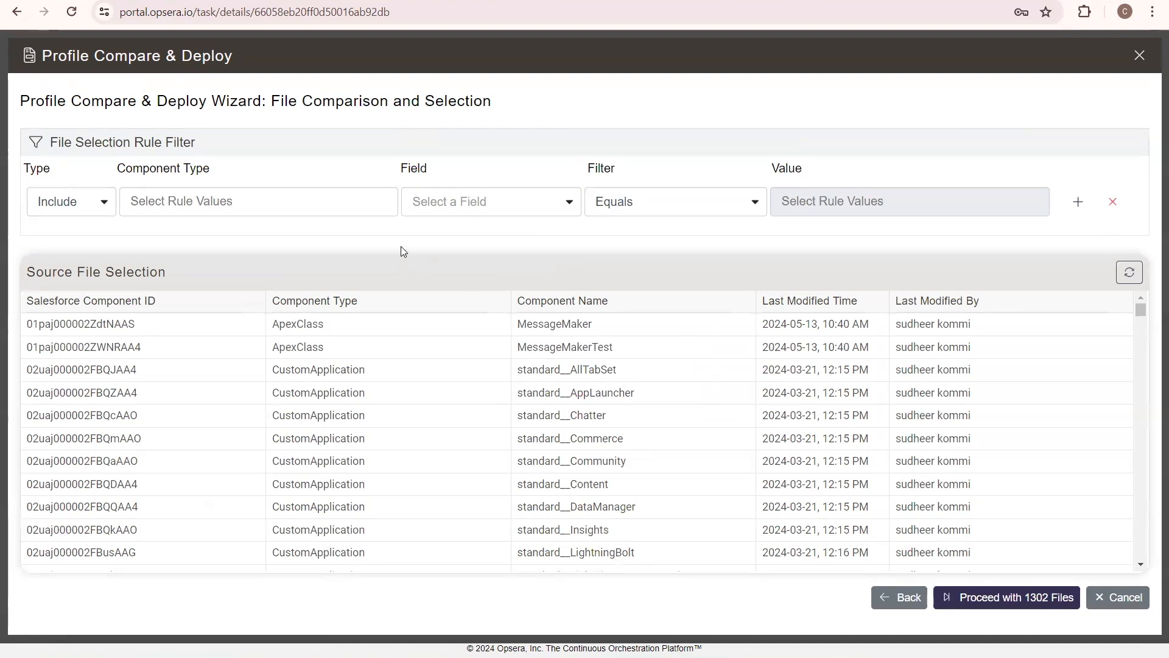
Set the file selection rule to include the Profile component whose Component Name equals Bussiness Profile
click(286, 204)
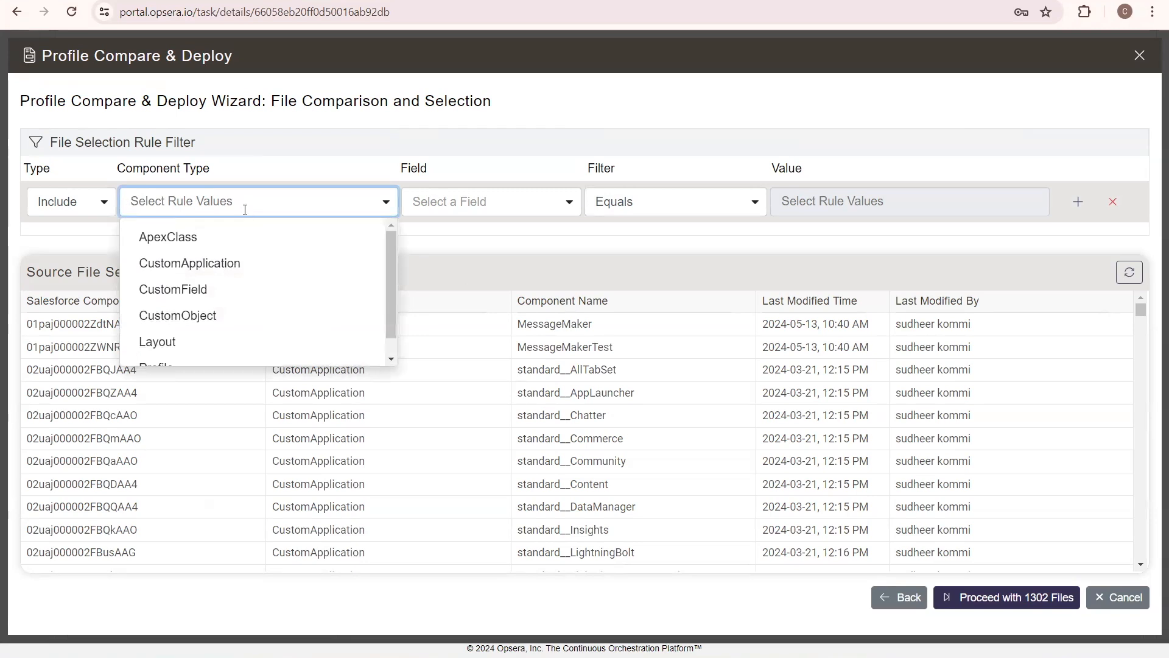
text(profile)
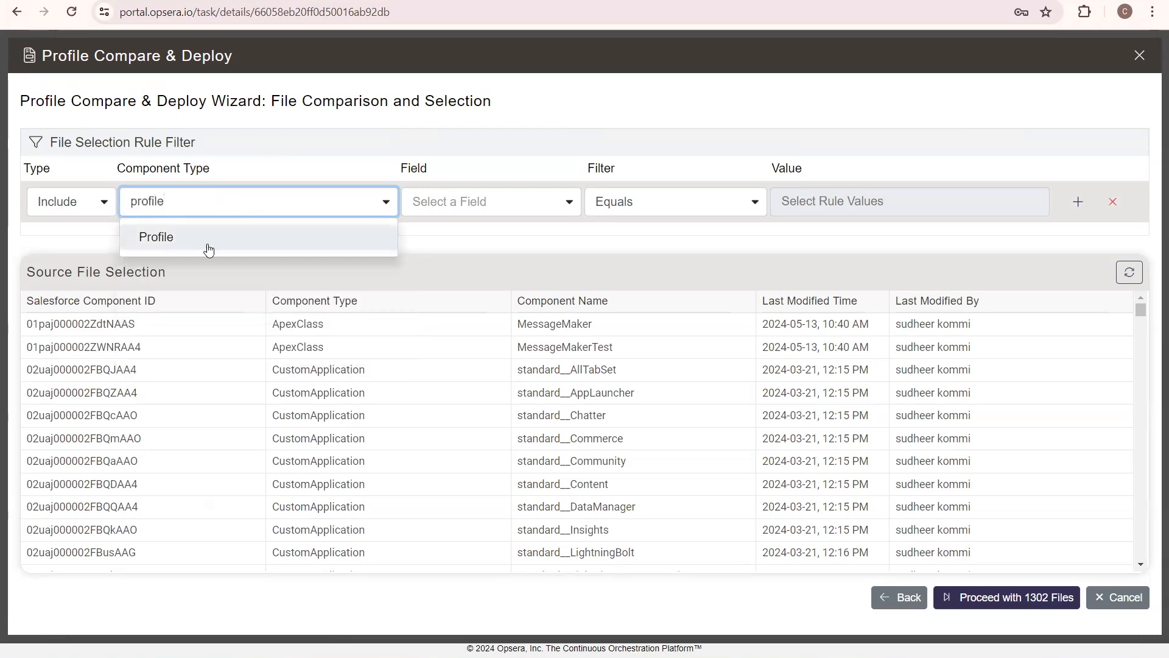
click(207, 244)
click(497, 203)
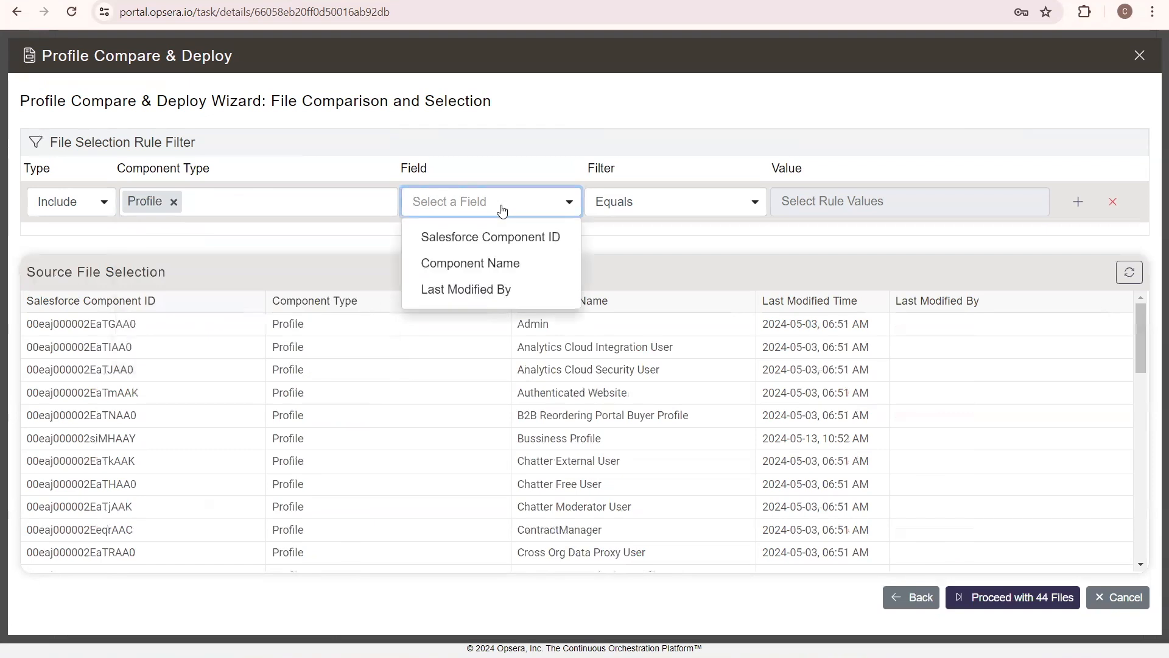
click(484, 263)
click(864, 206)
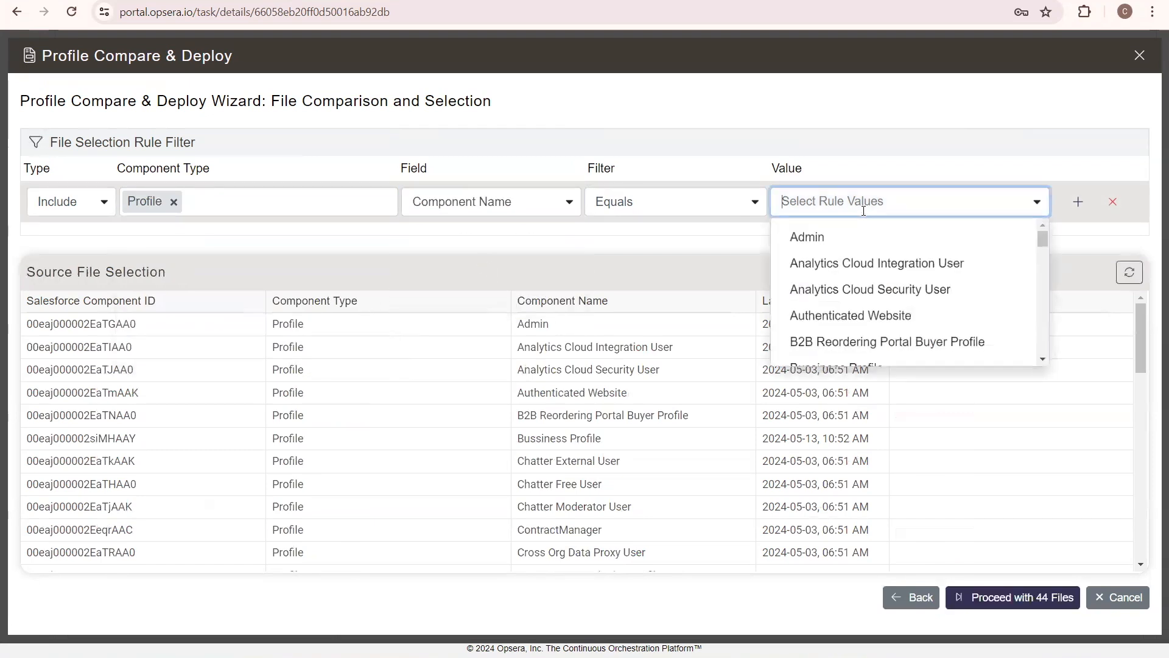
text(bus)
text(ine)
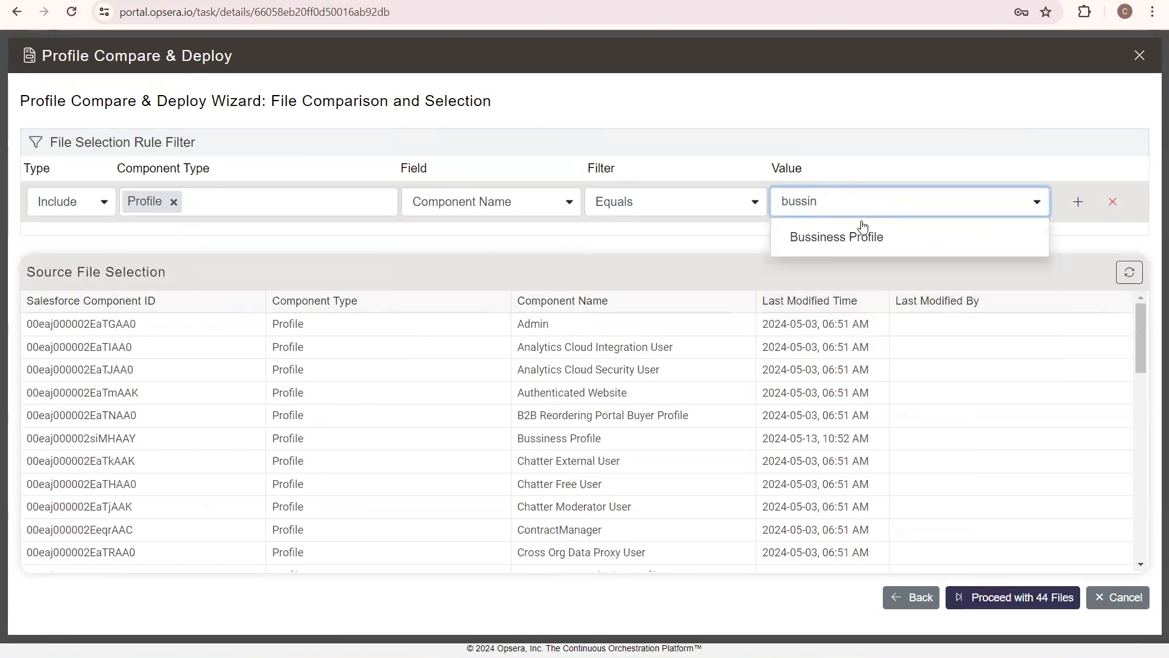
click(863, 234)
click(863, 141)
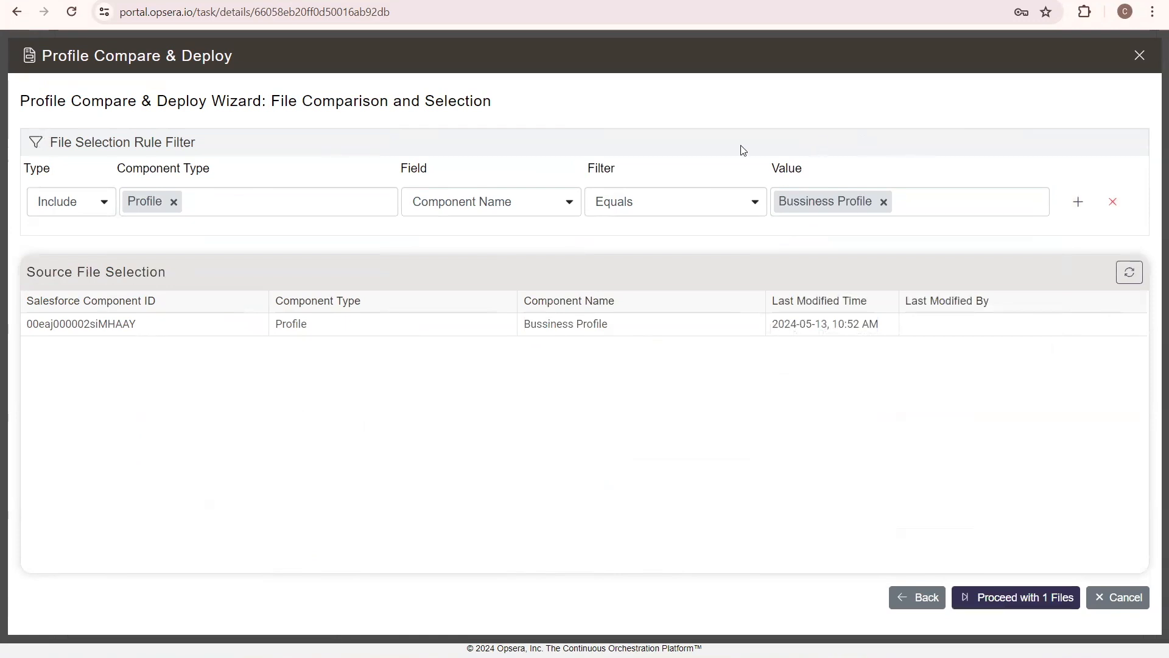
Add a second include rule covering the ApexClass, CustomApplication, CustomField, CustomObject and Layout component types, leaving out Profile
click(1078, 203)
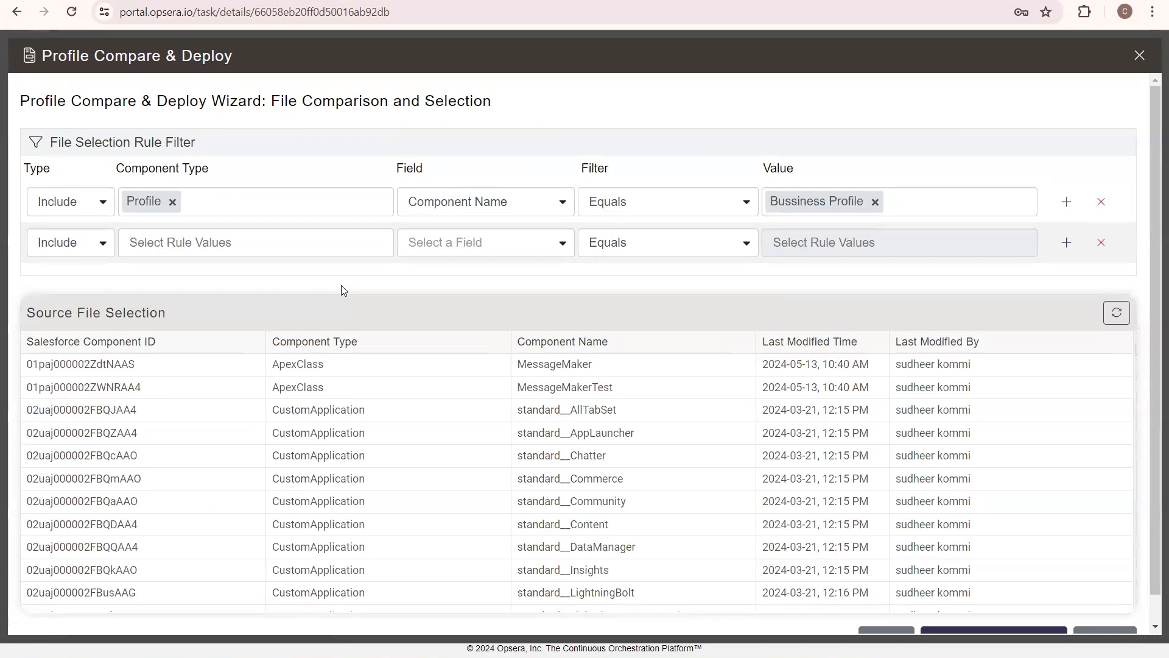
click(306, 241)
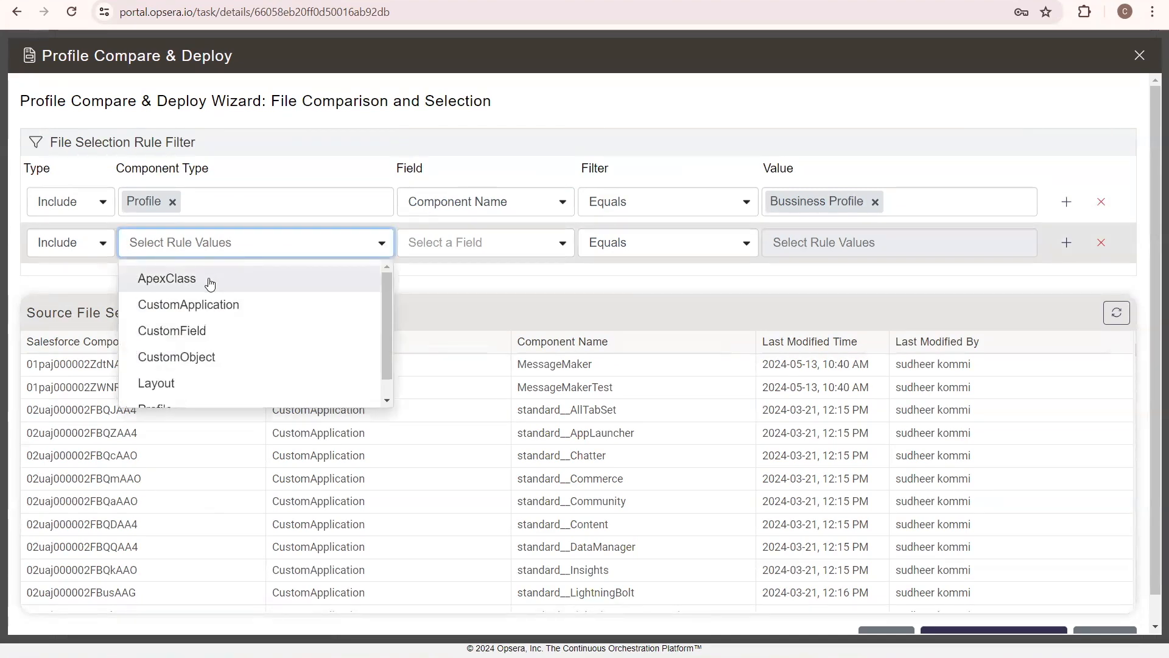
click(209, 284)
click(196, 278)
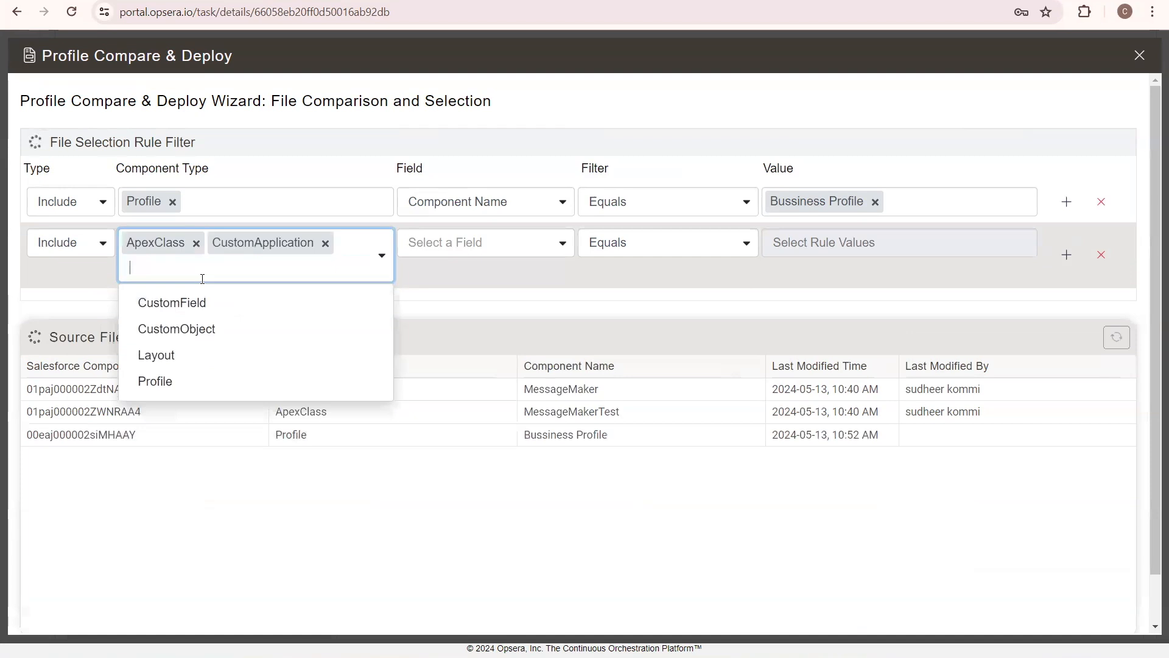
click(180, 311)
click(172, 310)
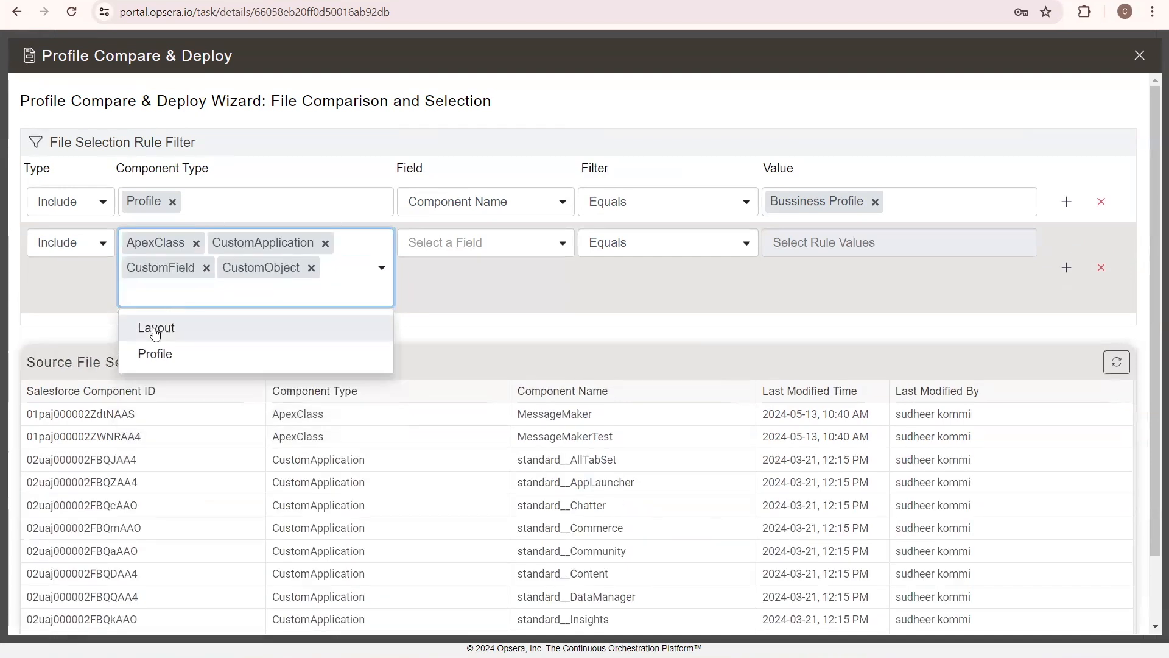
click(154, 329)
click(154, 327)
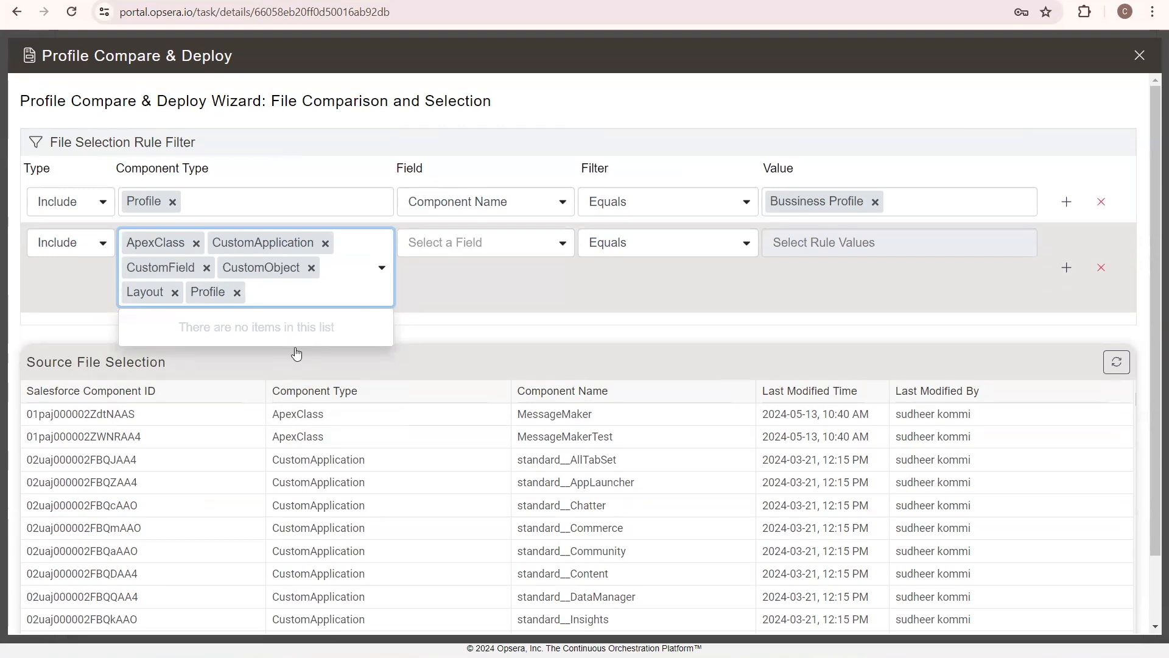
click(237, 293)
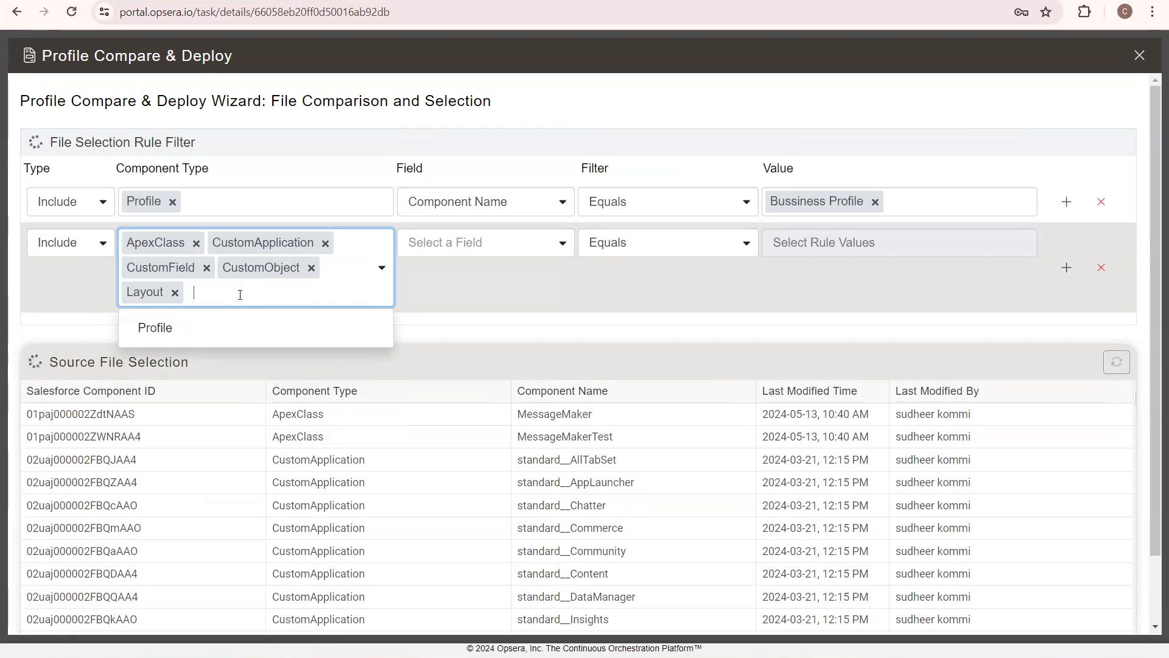
click(471, 302)
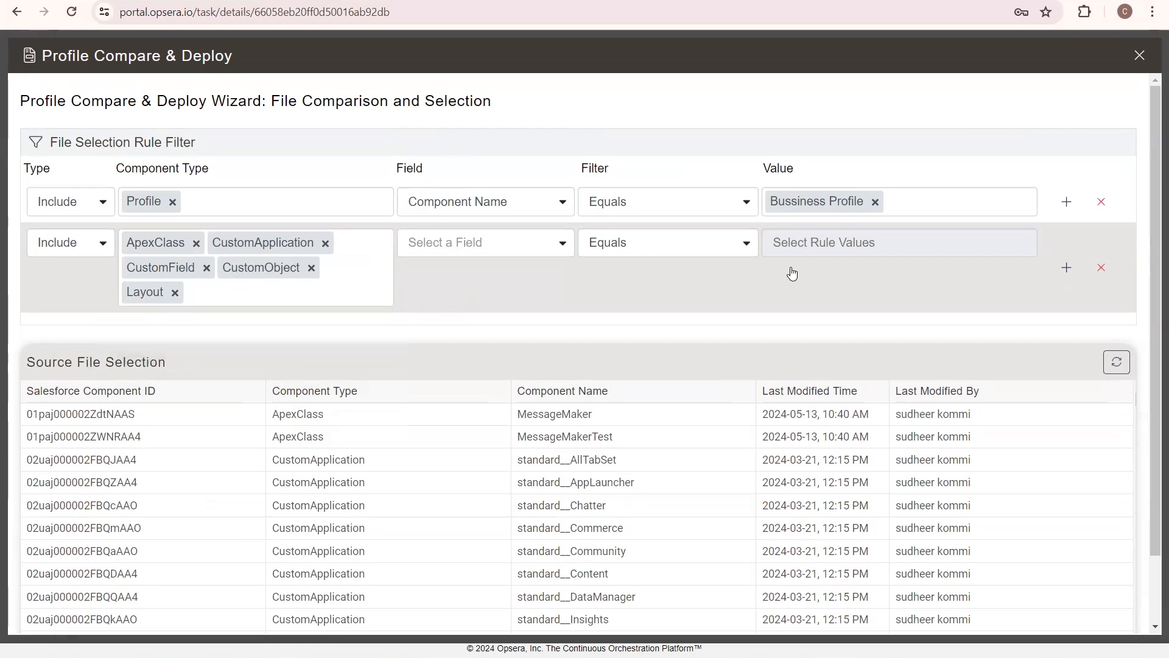
Proceed with the filtered files to the merge comparison and expand its file list
scroll(884, 496, down, 10)
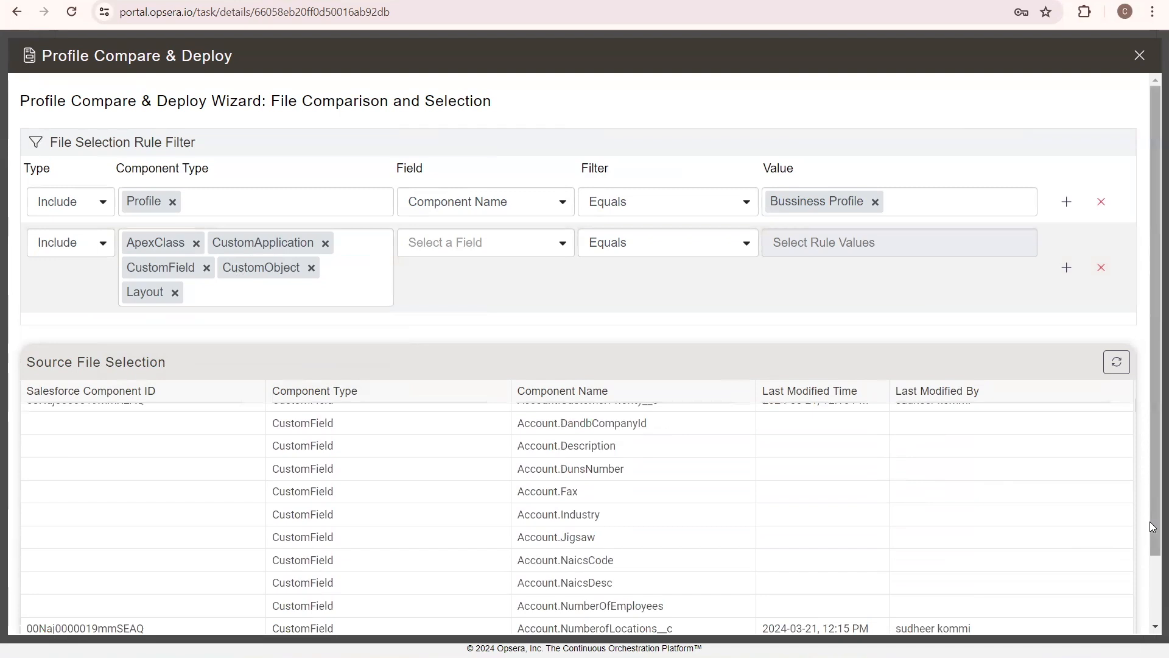
drag(1150, 521, 1152, 618)
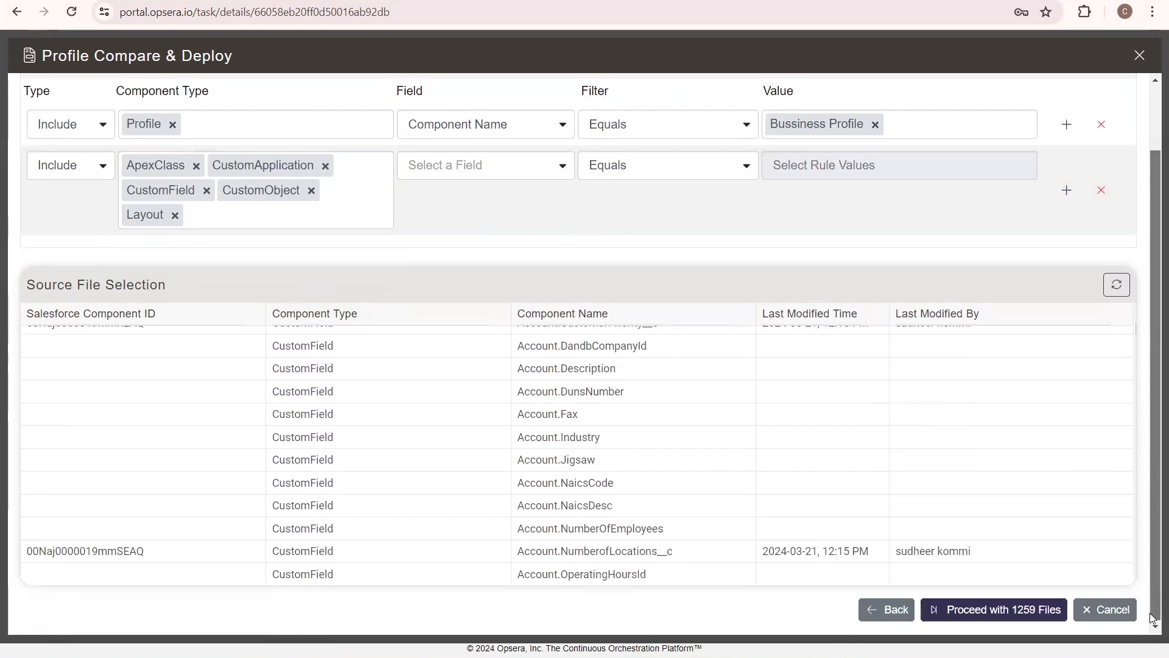
click(993, 610)
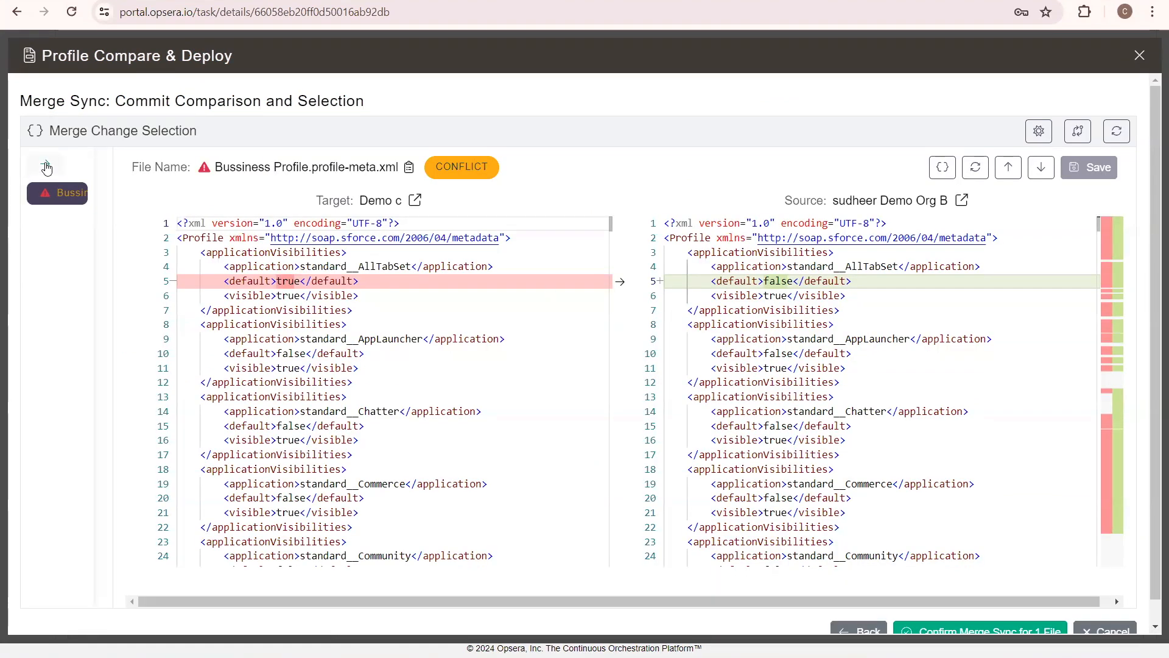
click(46, 167)
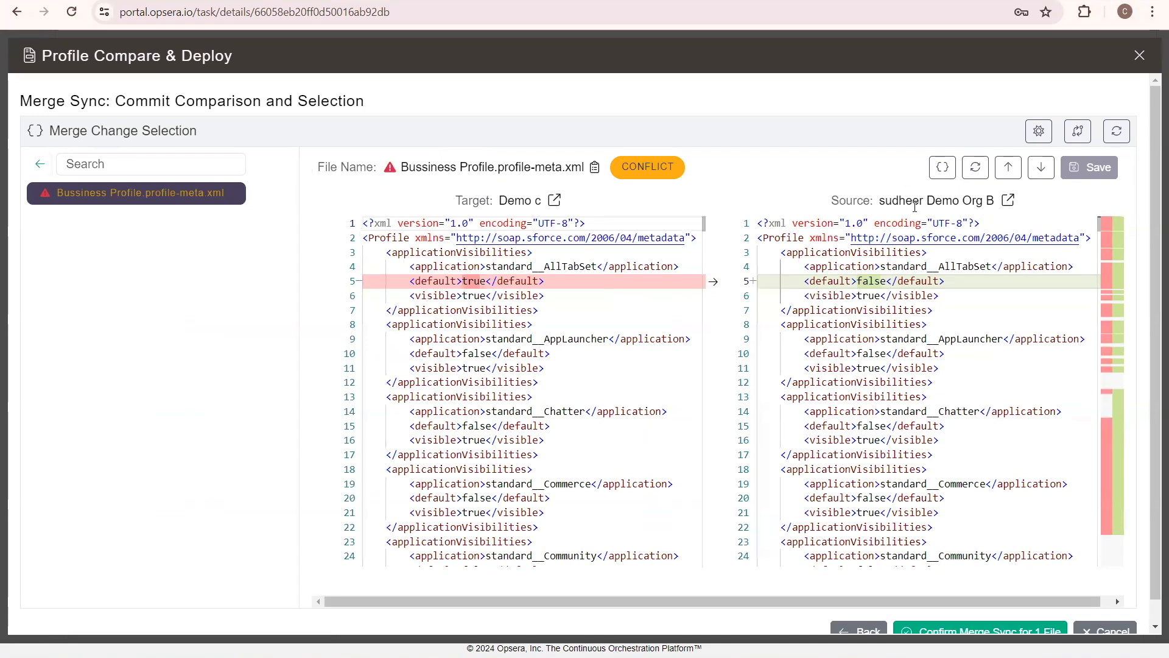
Examine the conflicts between the target and source versions of Bussiness Profile.profile-meta.xml, from the AllTabSet application visibility through the field permissions
drag(833, 195, 984, 201)
drag(542, 201, 499, 207)
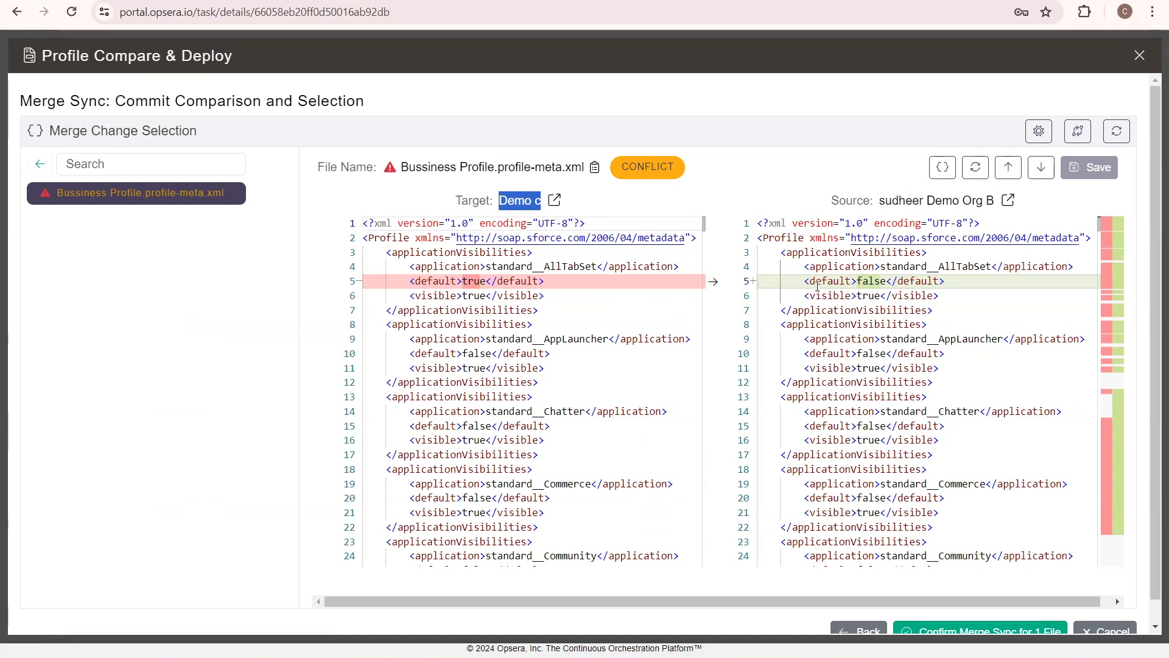
click(861, 282)
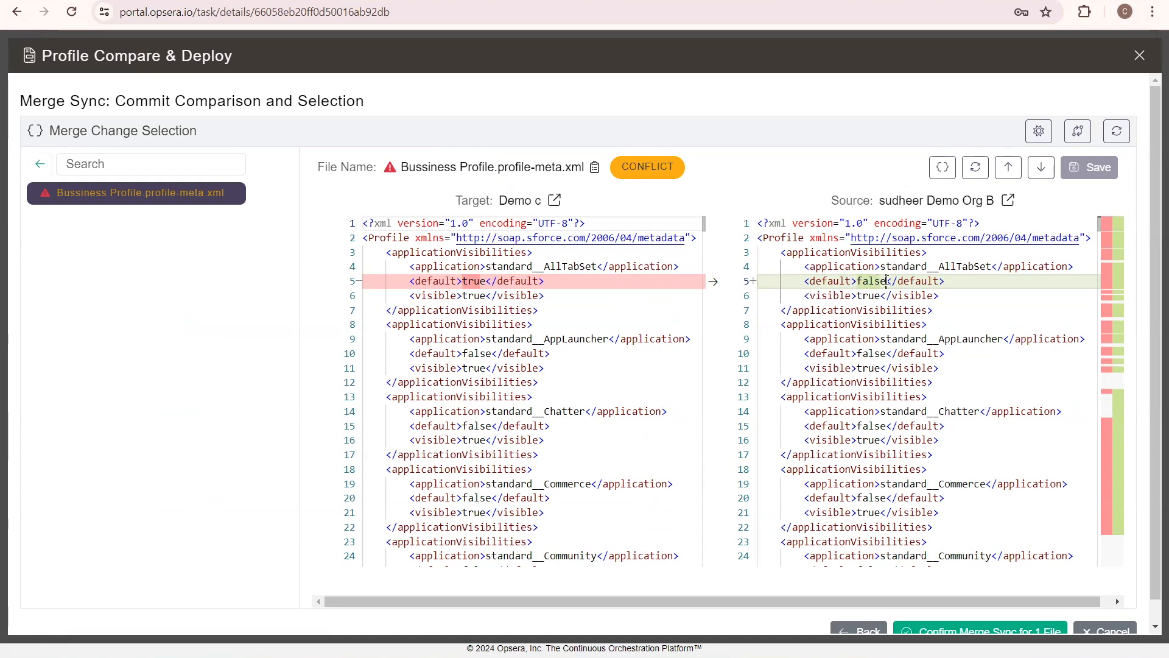
click(856, 282)
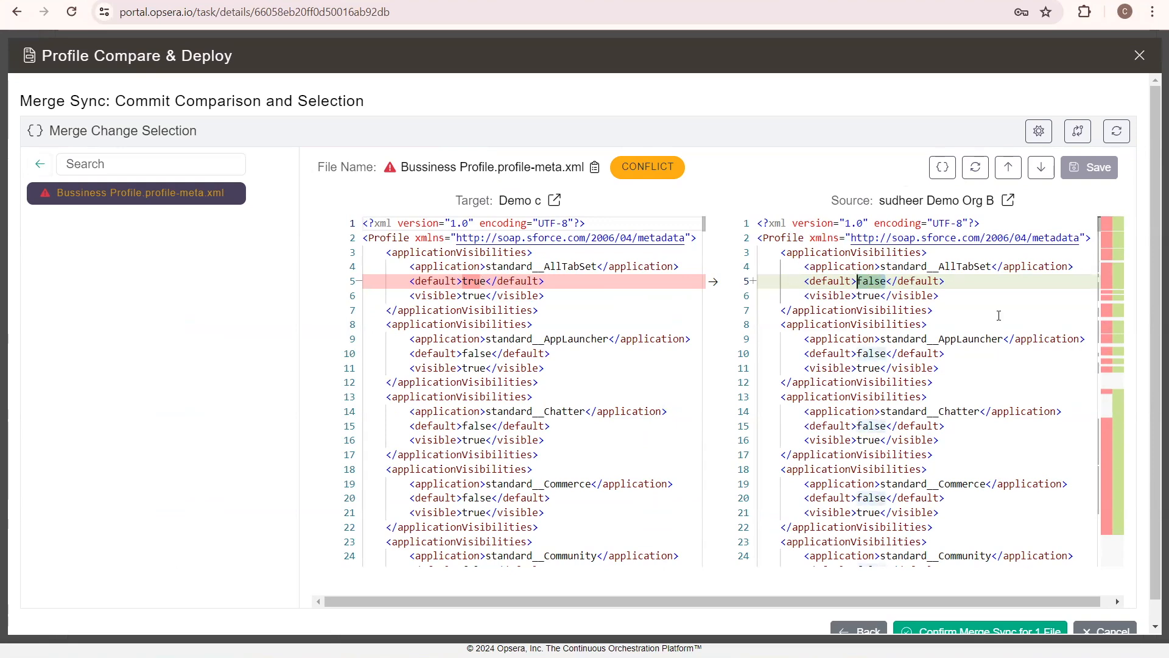
click(1105, 226)
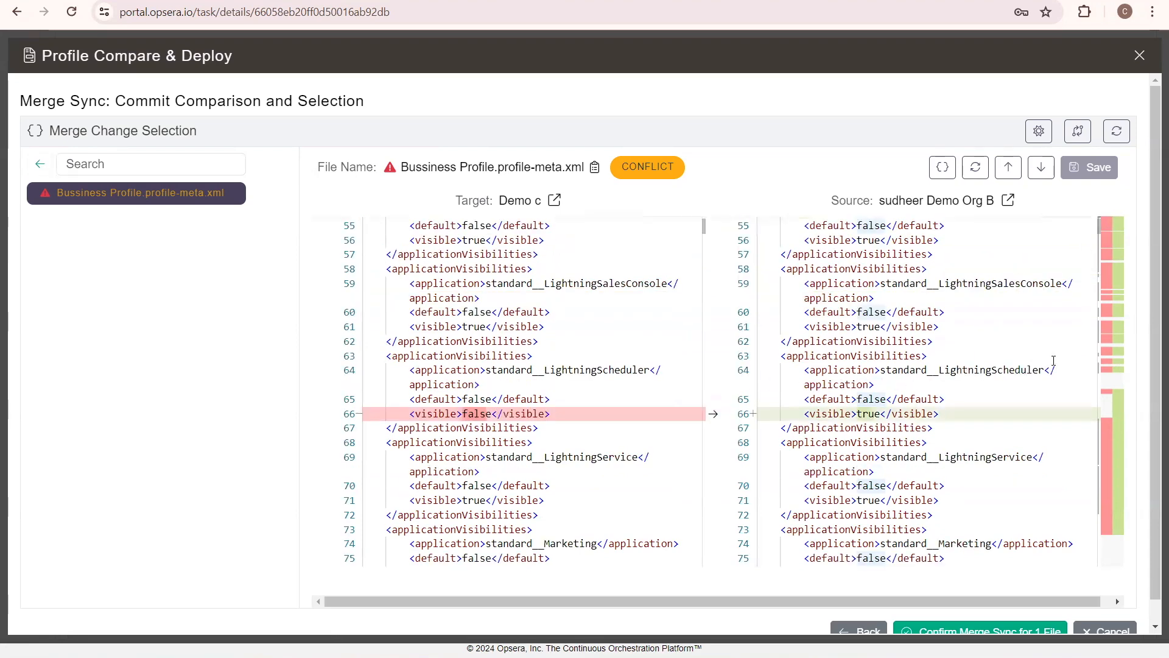
click(1106, 244)
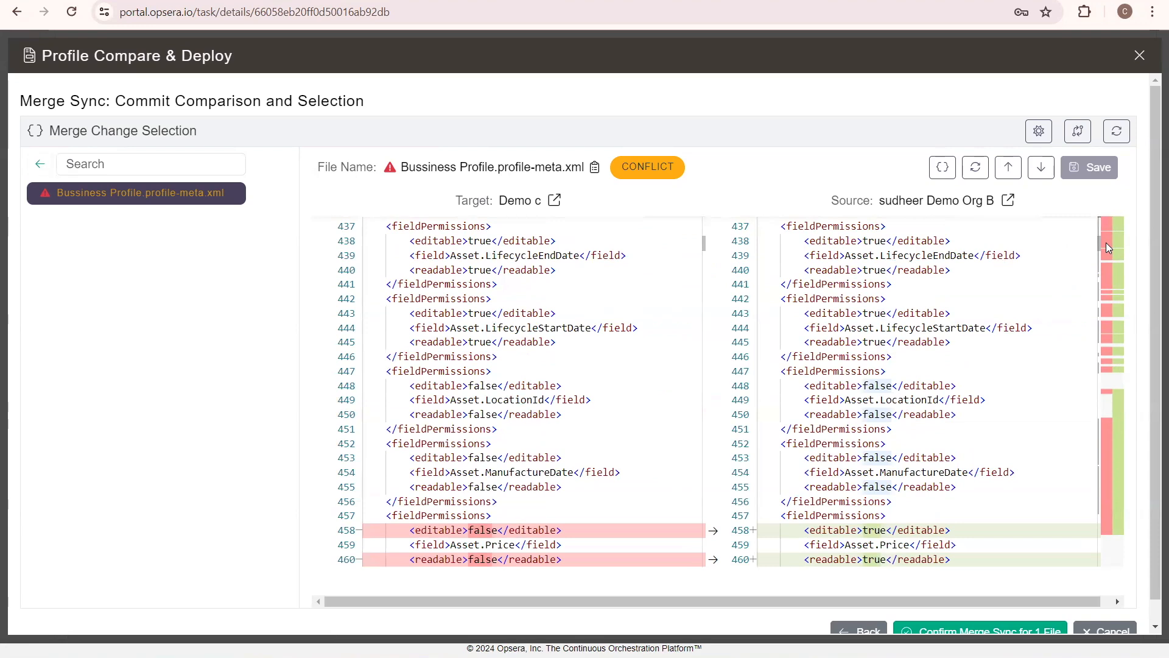
click(1106, 255)
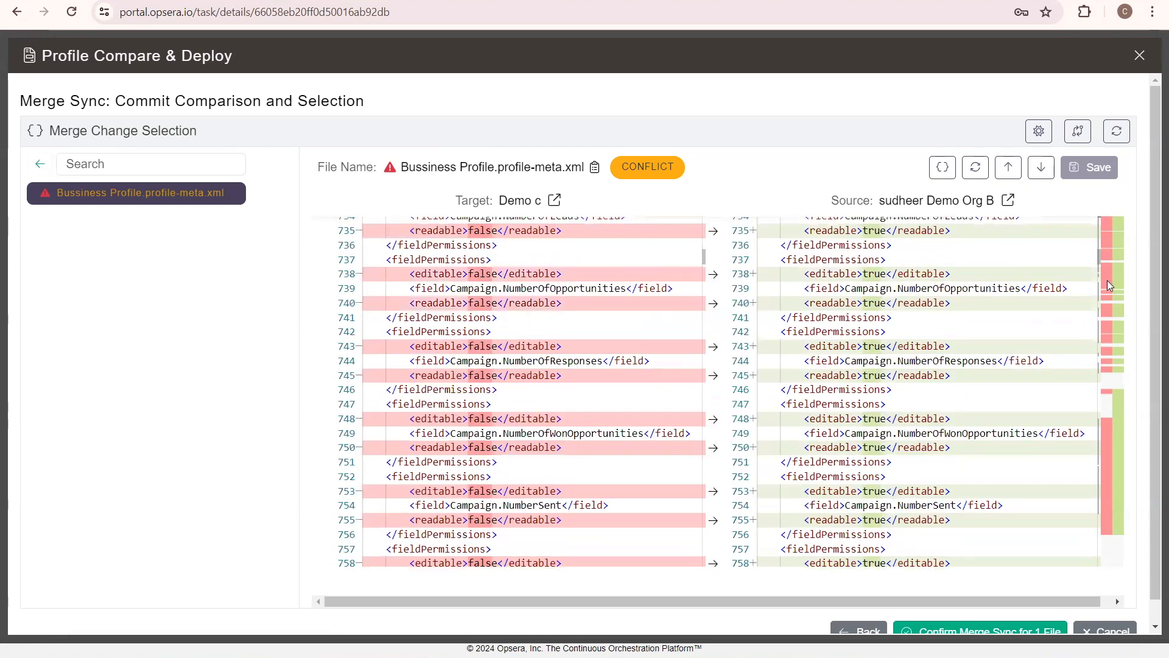
click(1107, 283)
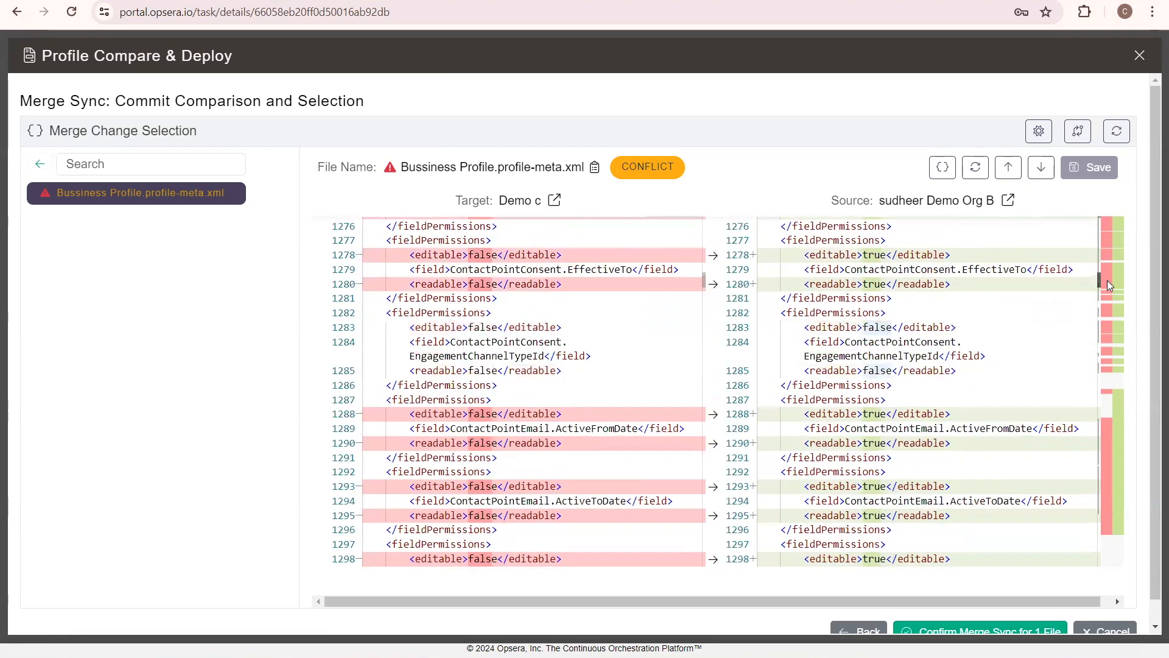
click(1107, 314)
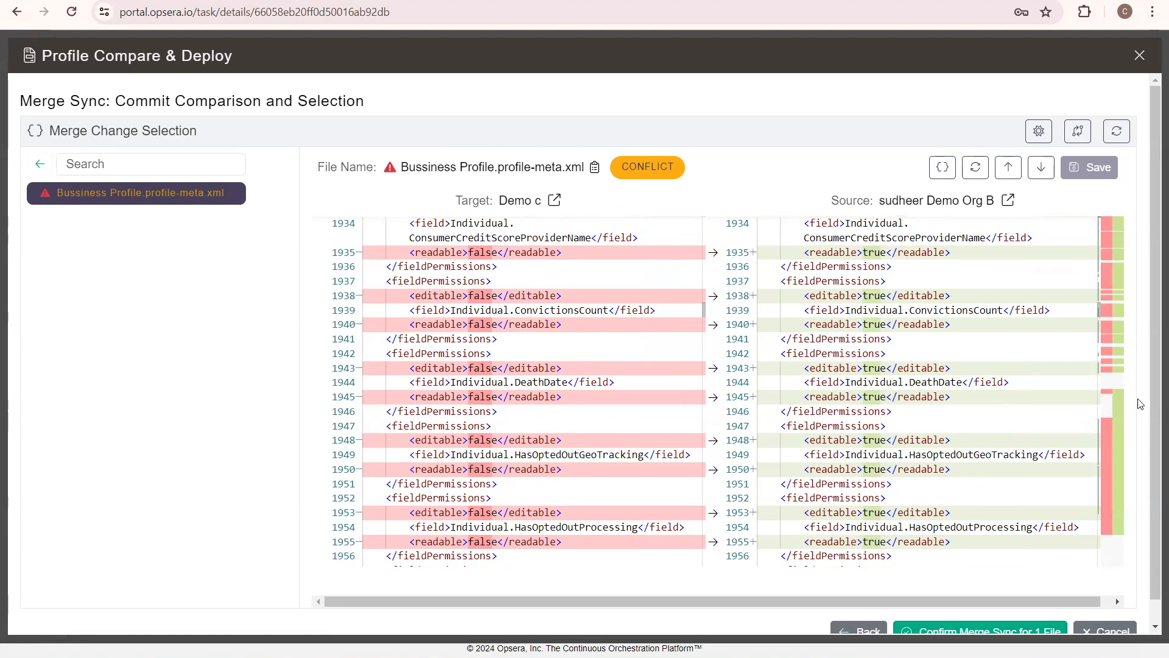
scroll(1019, 487, down, 3)
scroll(1019, 487, down, 20)
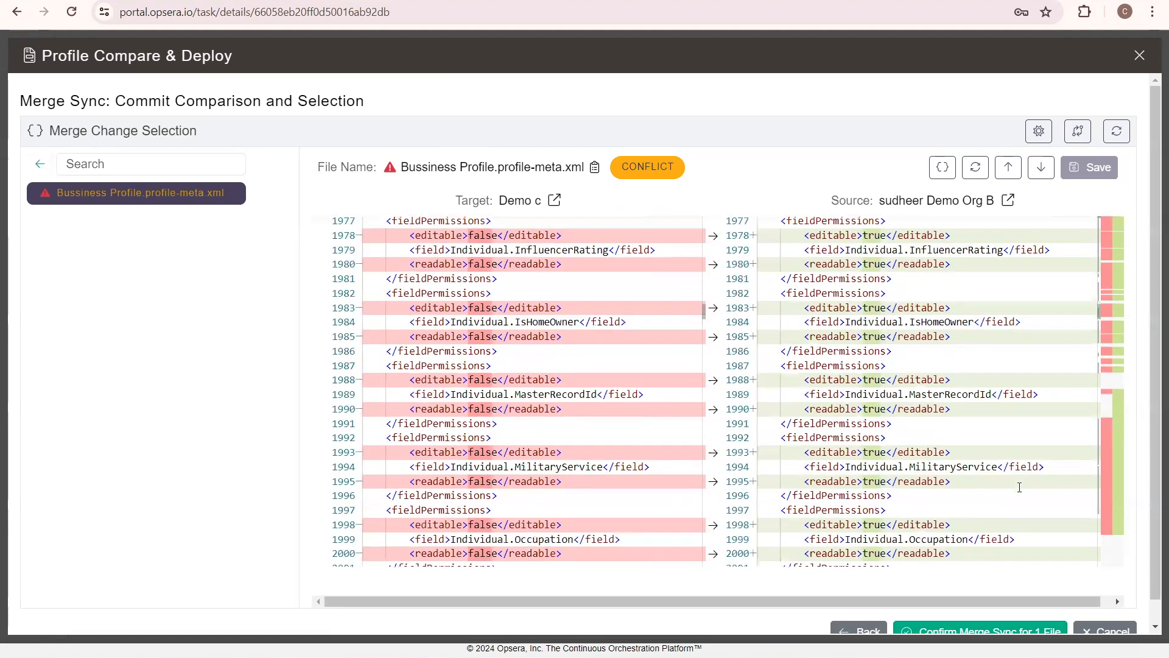
scroll(1019, 487, up, 20)
scroll(1019, 487, up, 13)
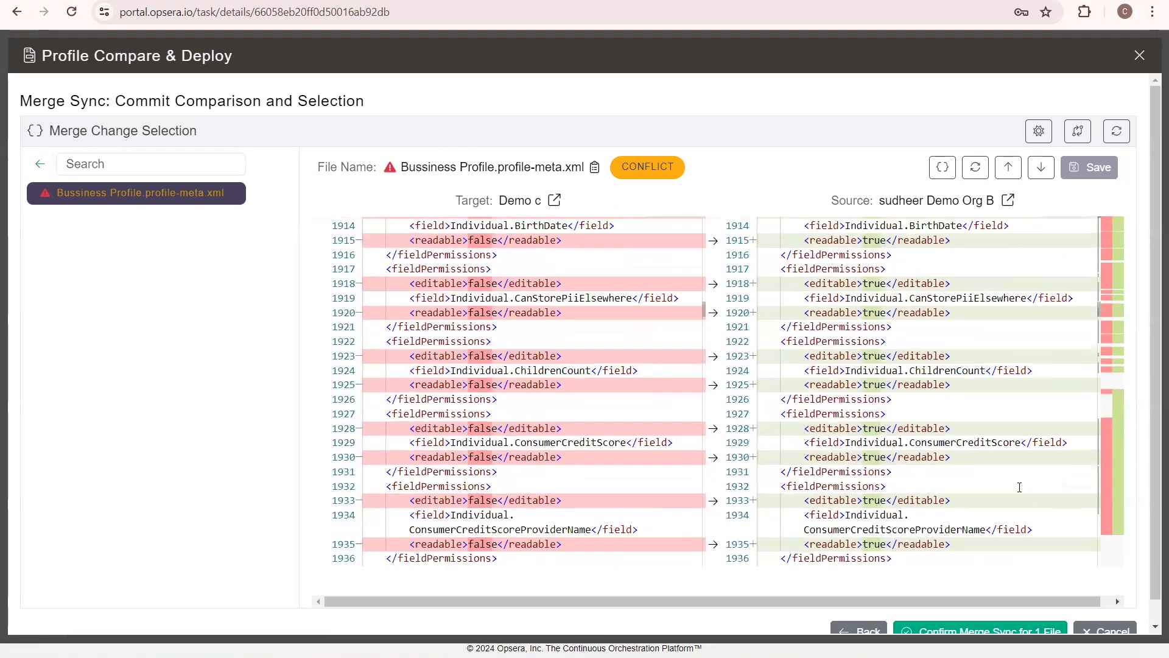
Review the profile's conflicts at several points, from the application visibilities to the Asset and Contact field permissions
scroll(1019, 487, up, 5)
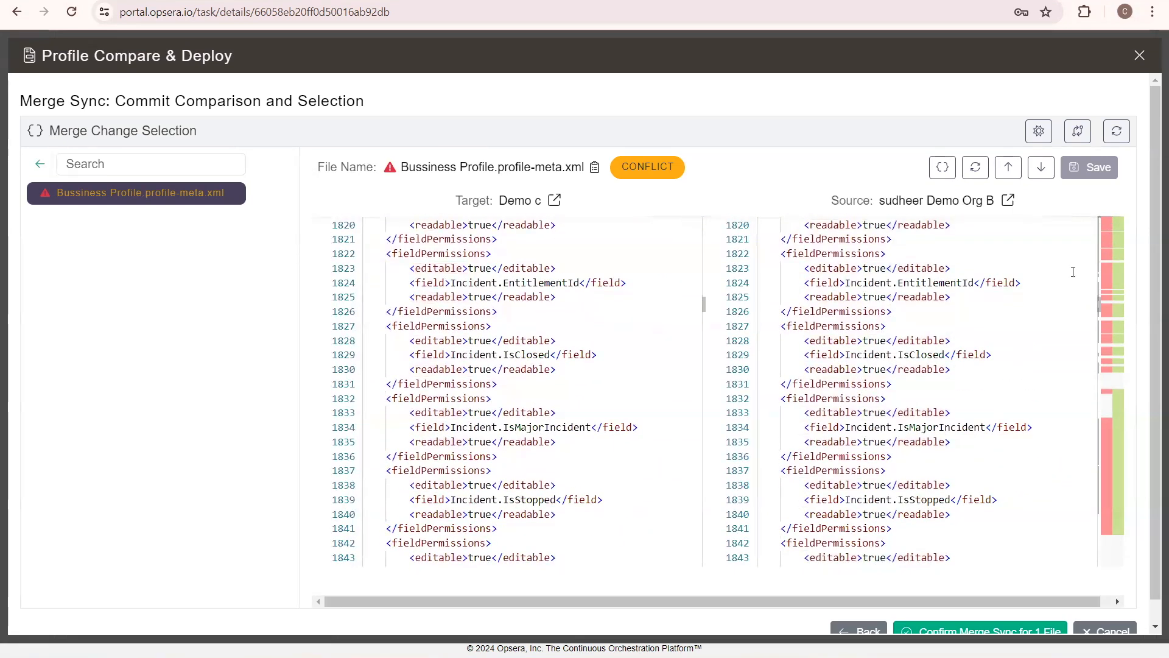
click(1108, 224)
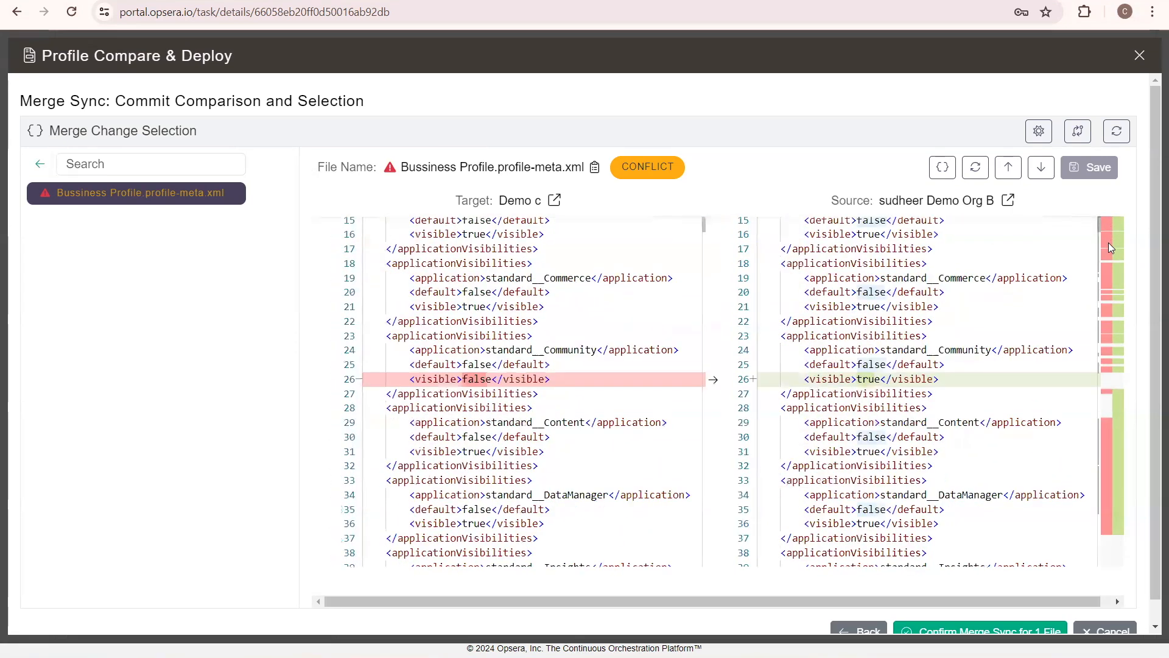
click(1108, 244)
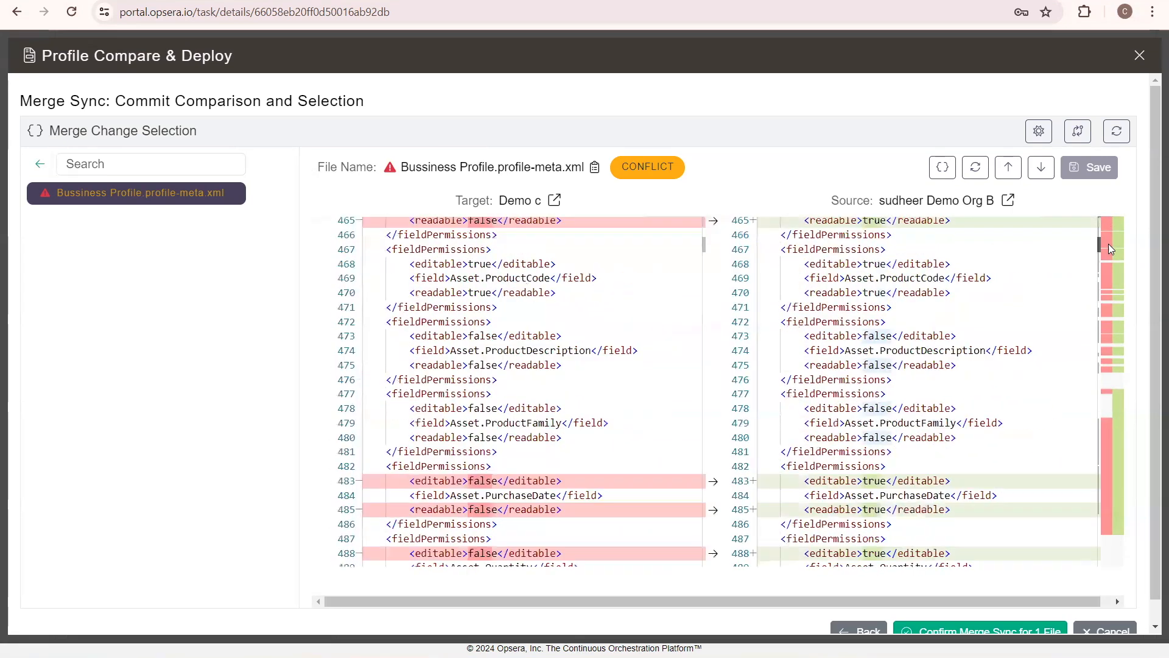
click(1107, 277)
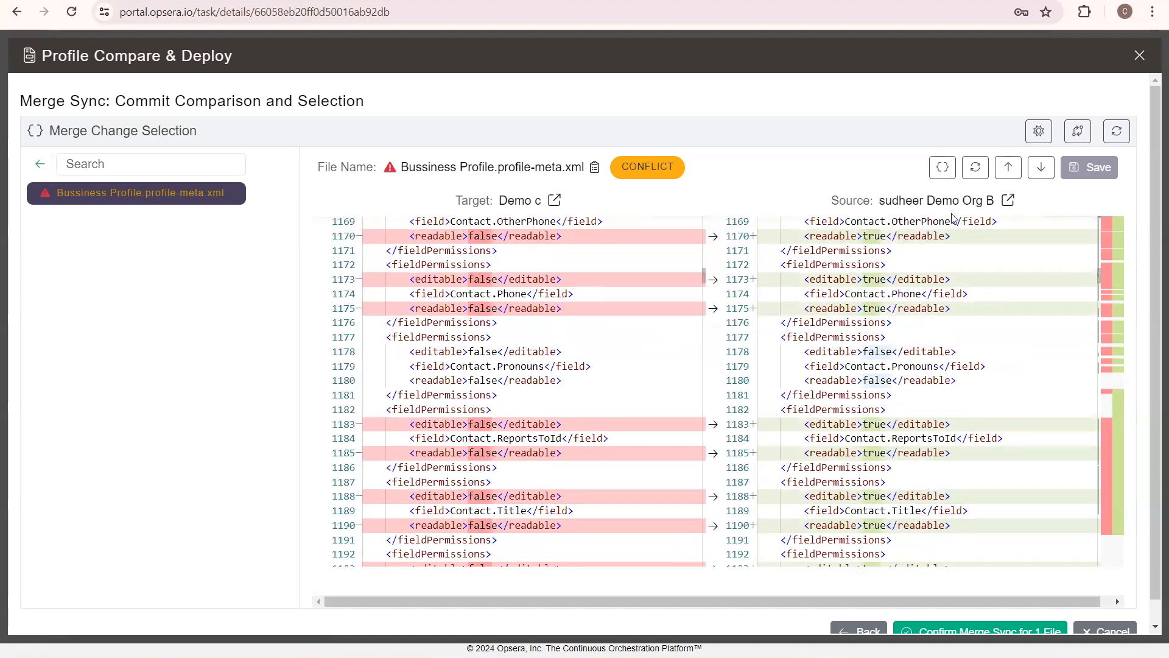
Switch the profile comparison to the component-based view and show the CustomObject/ArticleType component type
click(942, 167)
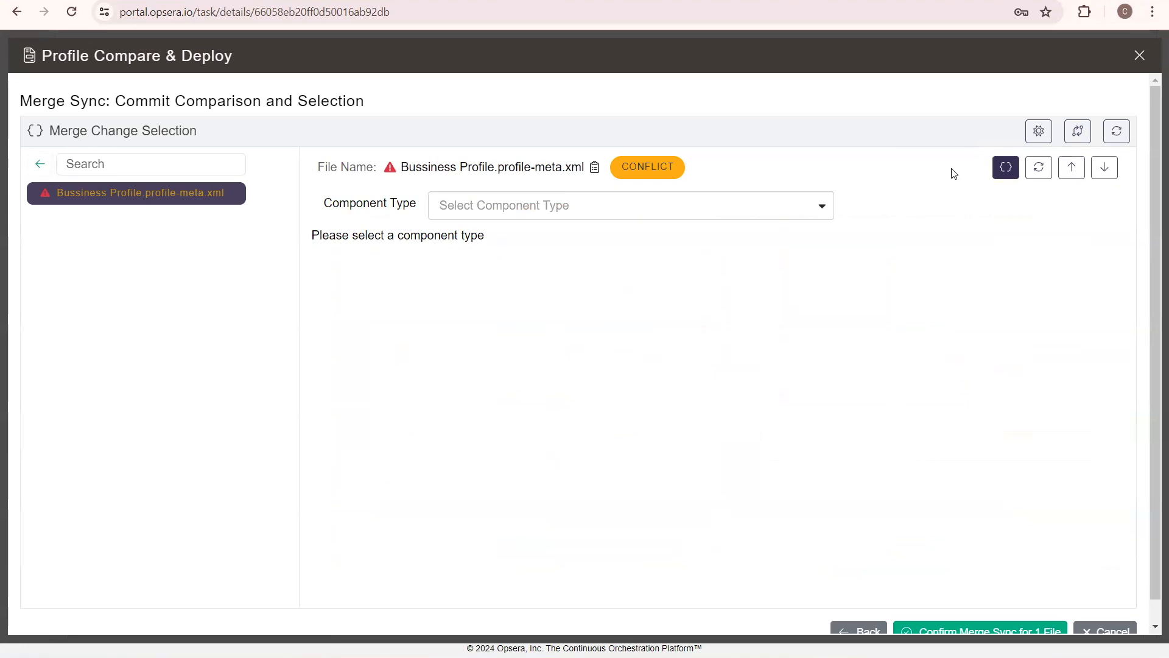
click(675, 214)
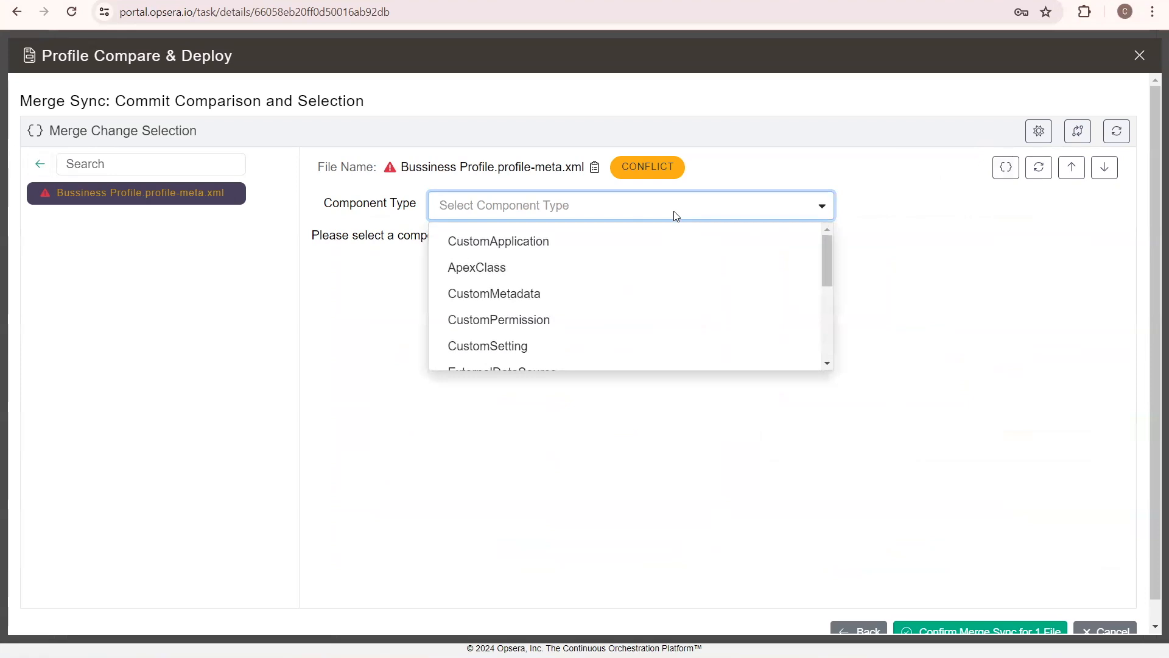
text(cus)
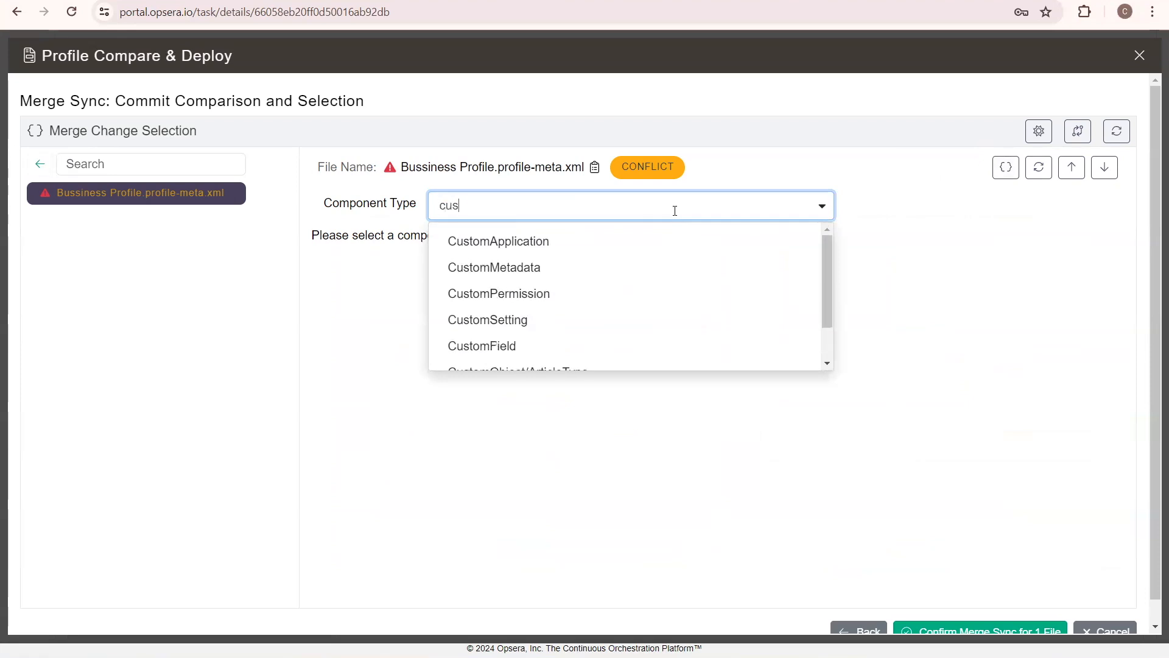
text(tom)
scroll(563, 287, down, 1)
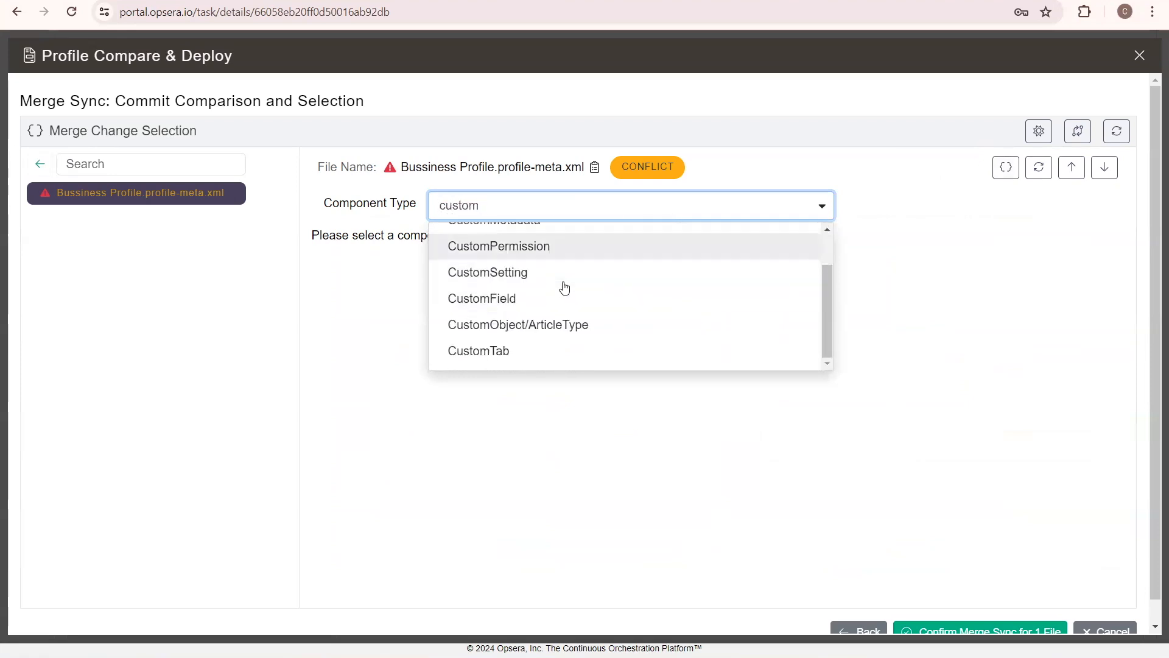
click(526, 326)
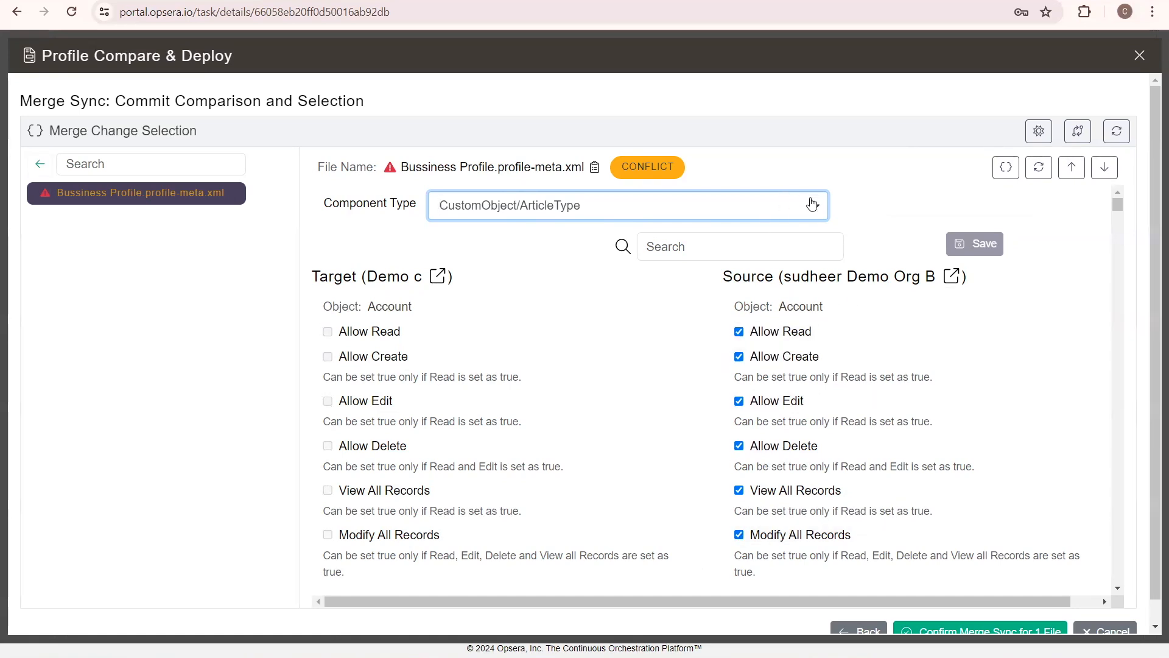
click(812, 204)
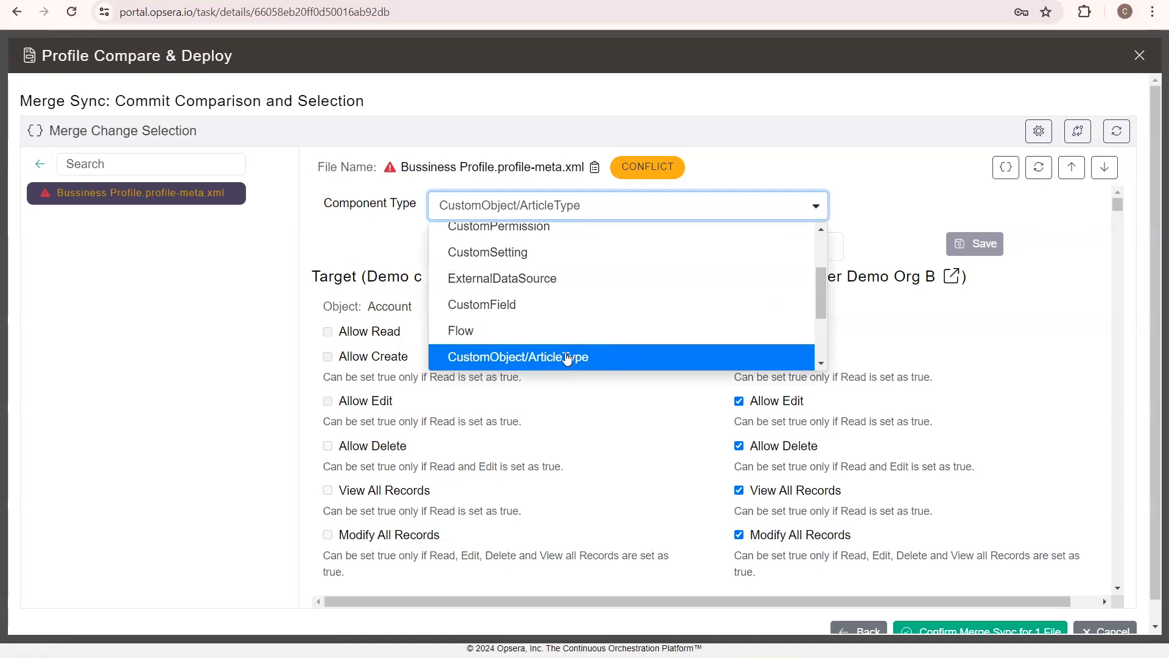
scroll(568, 314, up, 3)
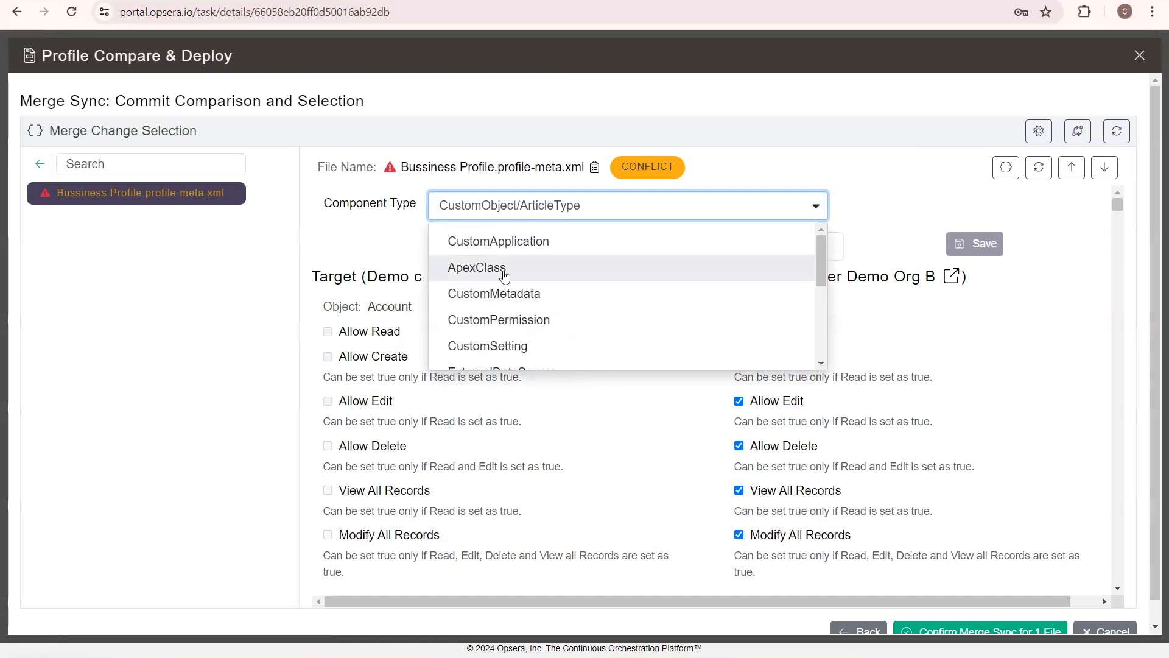
scroll(571, 306, down, 2)
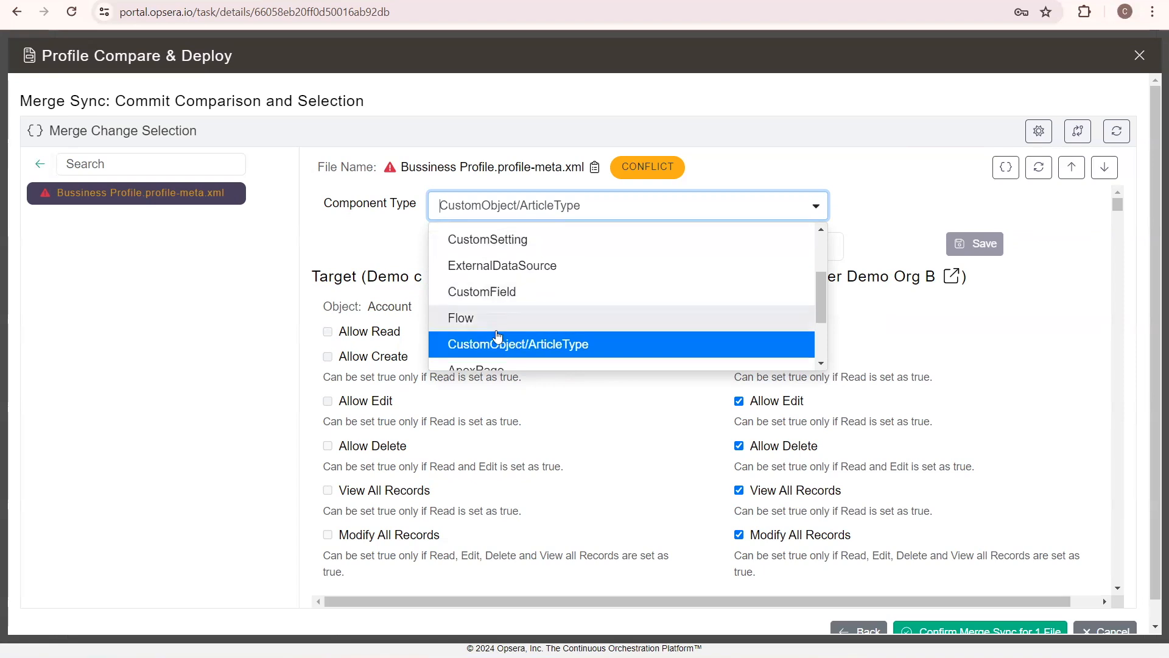
click(887, 216)
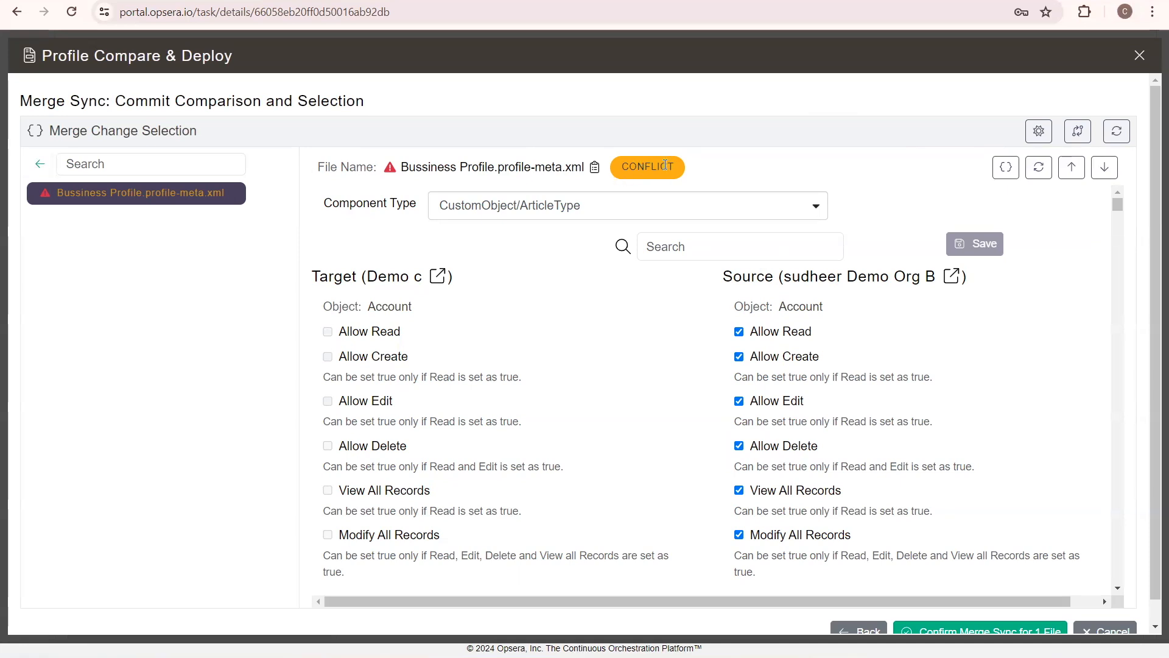
Return from the component-based view to the code comparison of Bussiness Profile.profile-meta.xml
right_click(685, 178)
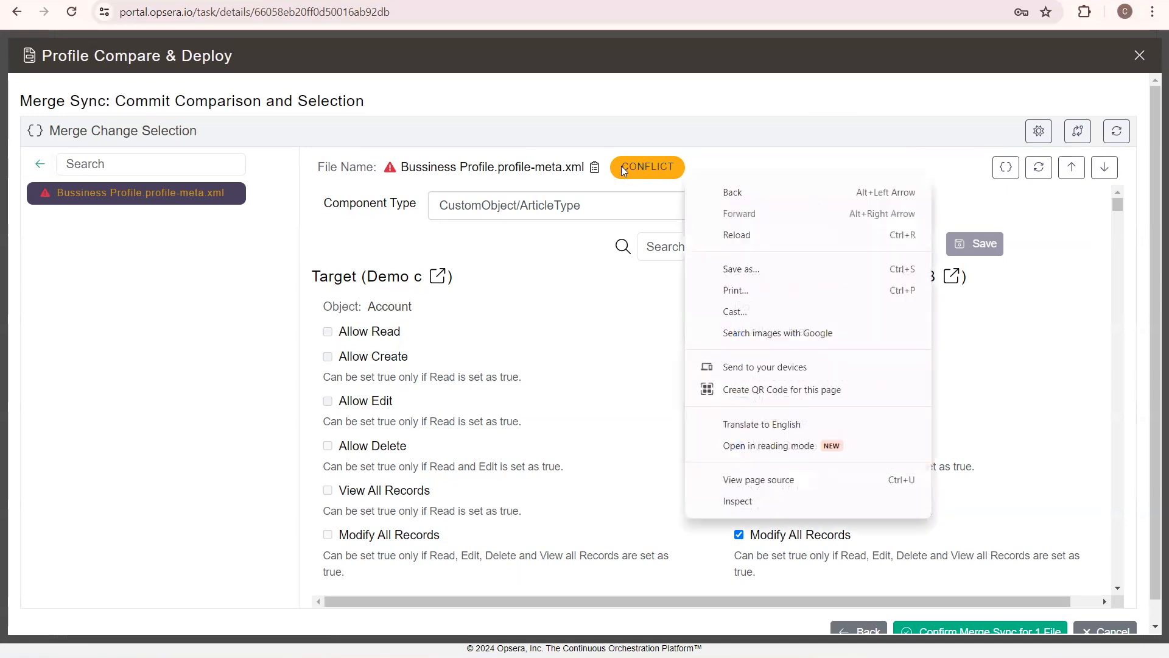
click(652, 174)
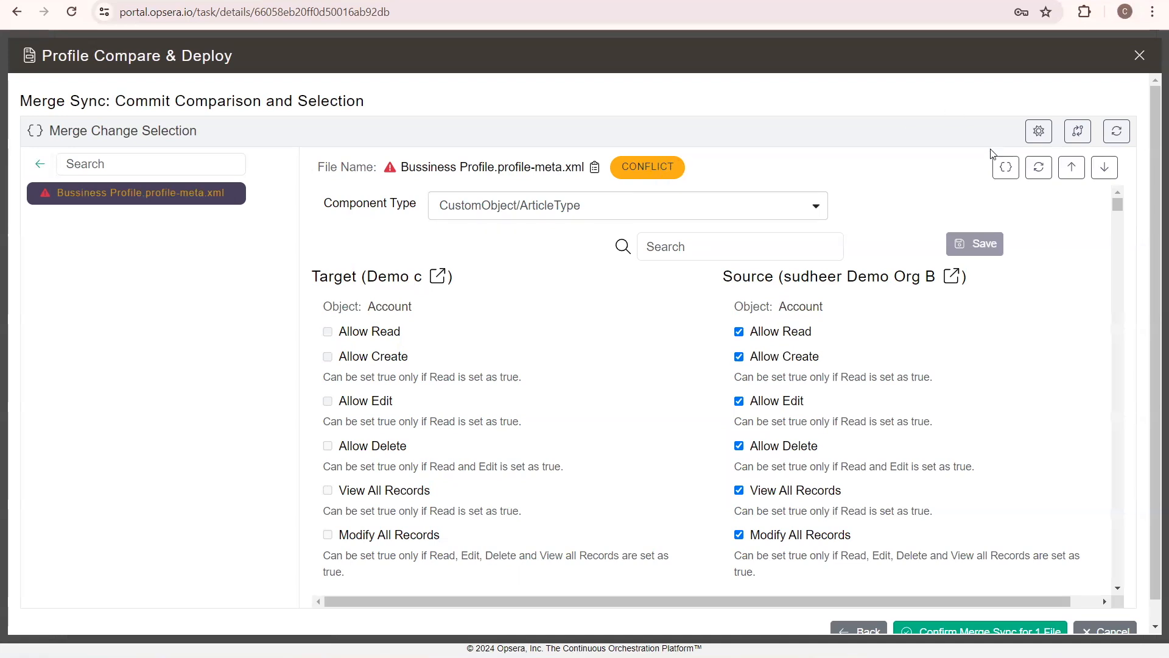
click(1007, 169)
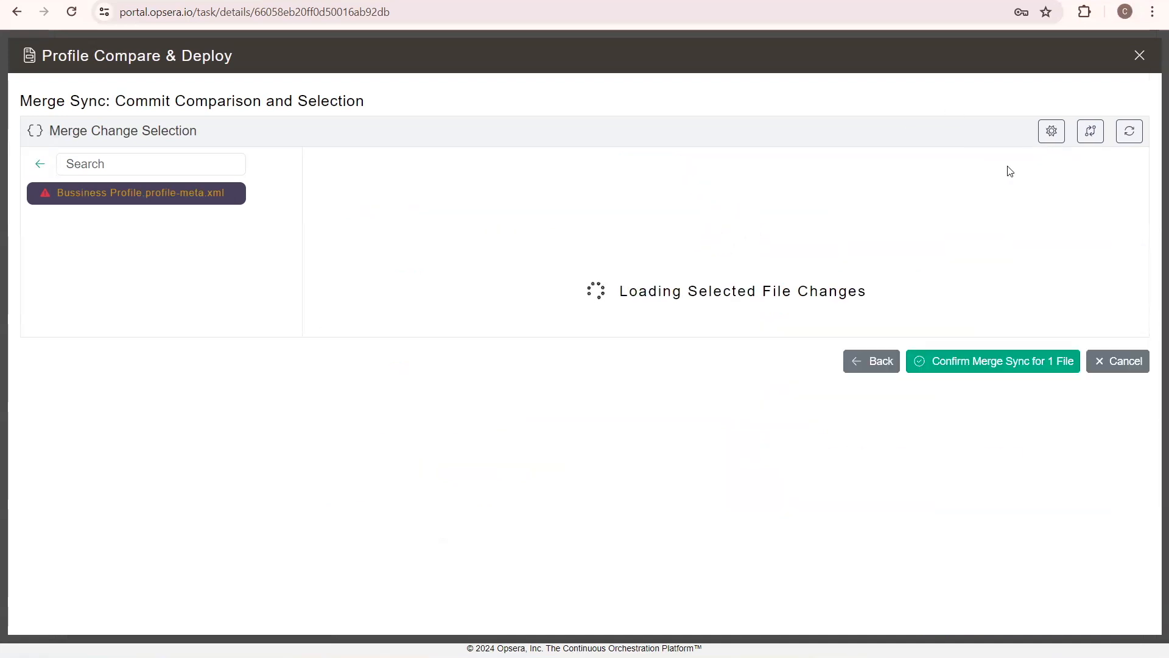